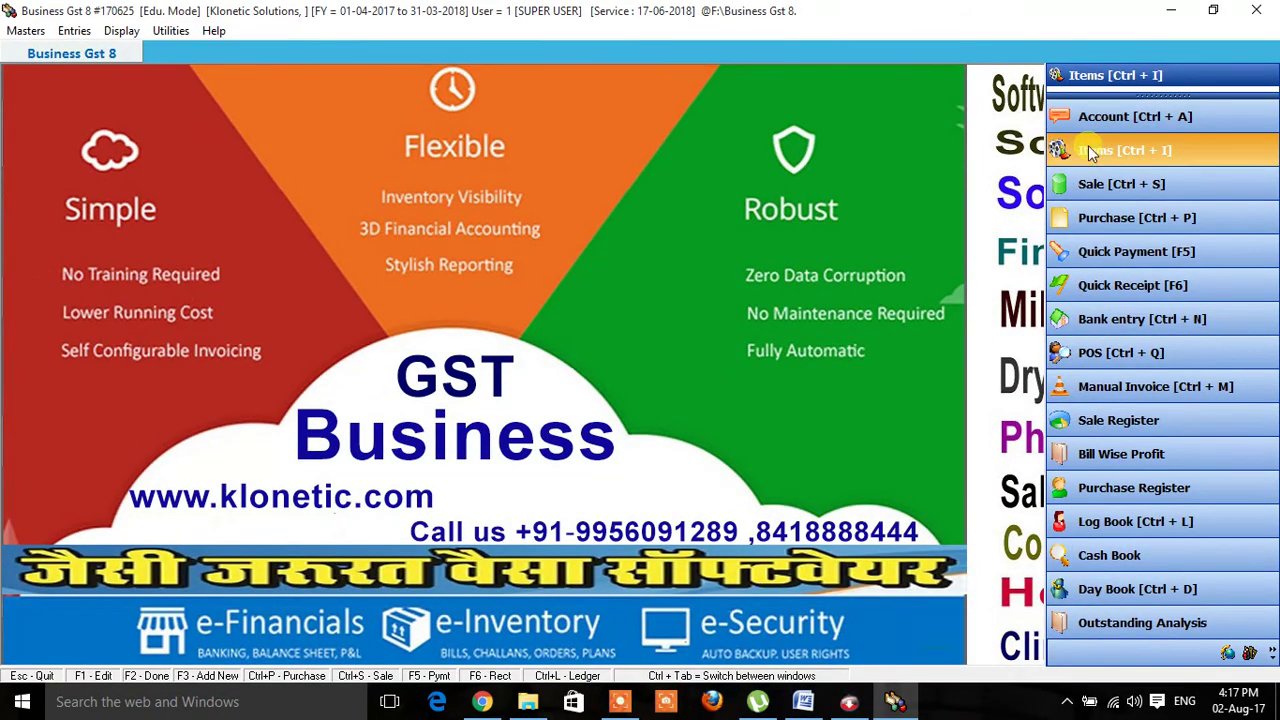
# Start a new item named CPU, leaving the short name and HSN code blank, and set its tax slab to 18% GST.
pyautogui.click(1090, 150)
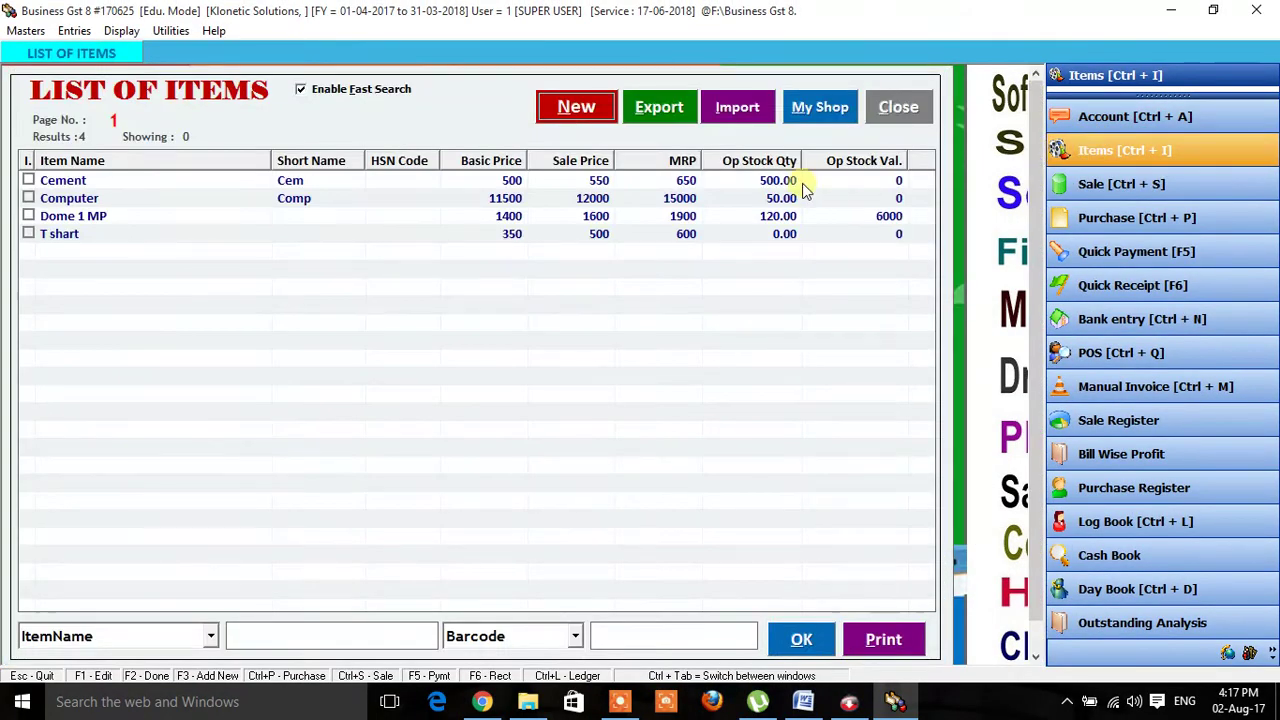
pyautogui.click(577, 108)
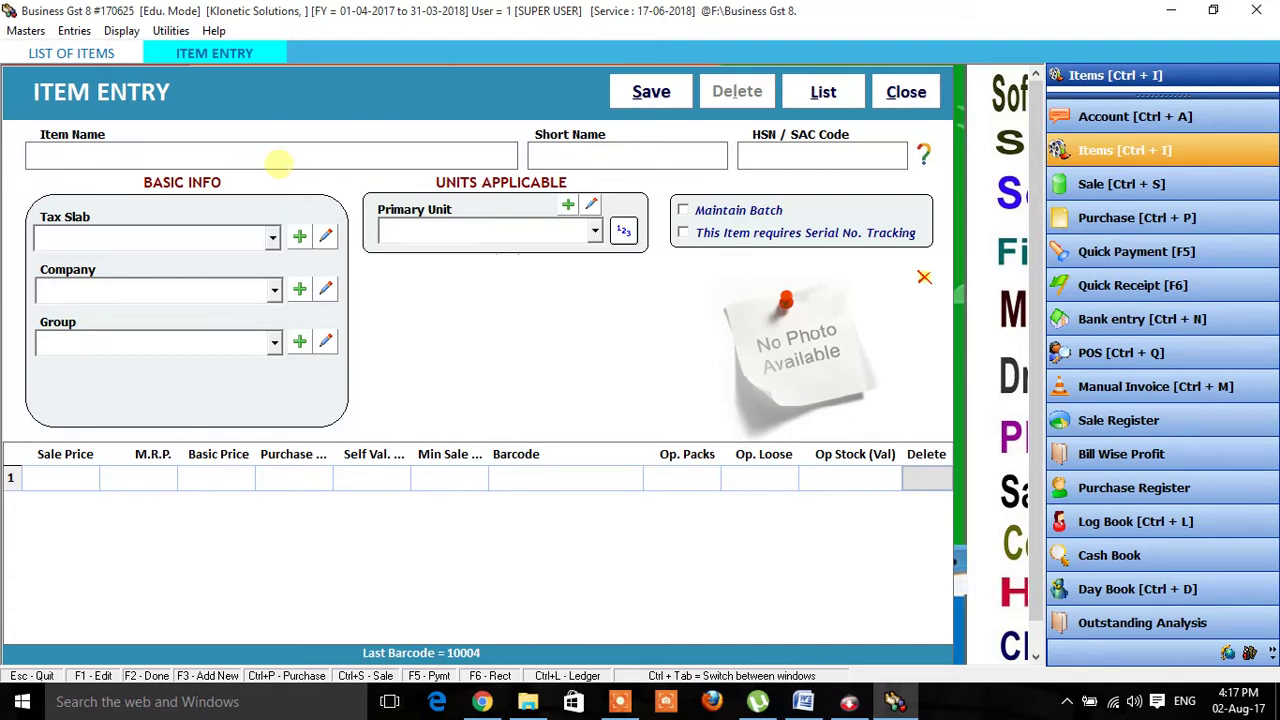
pyautogui.write('CPU')
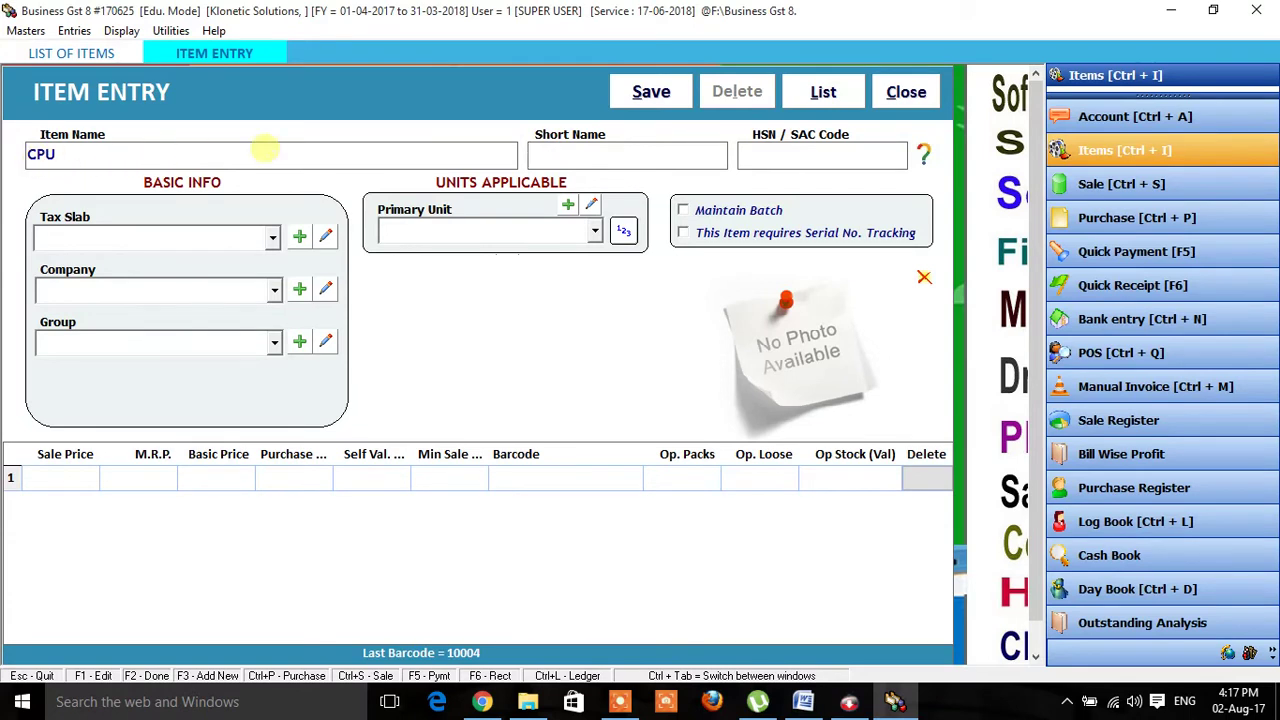
pyautogui.click(560, 155)
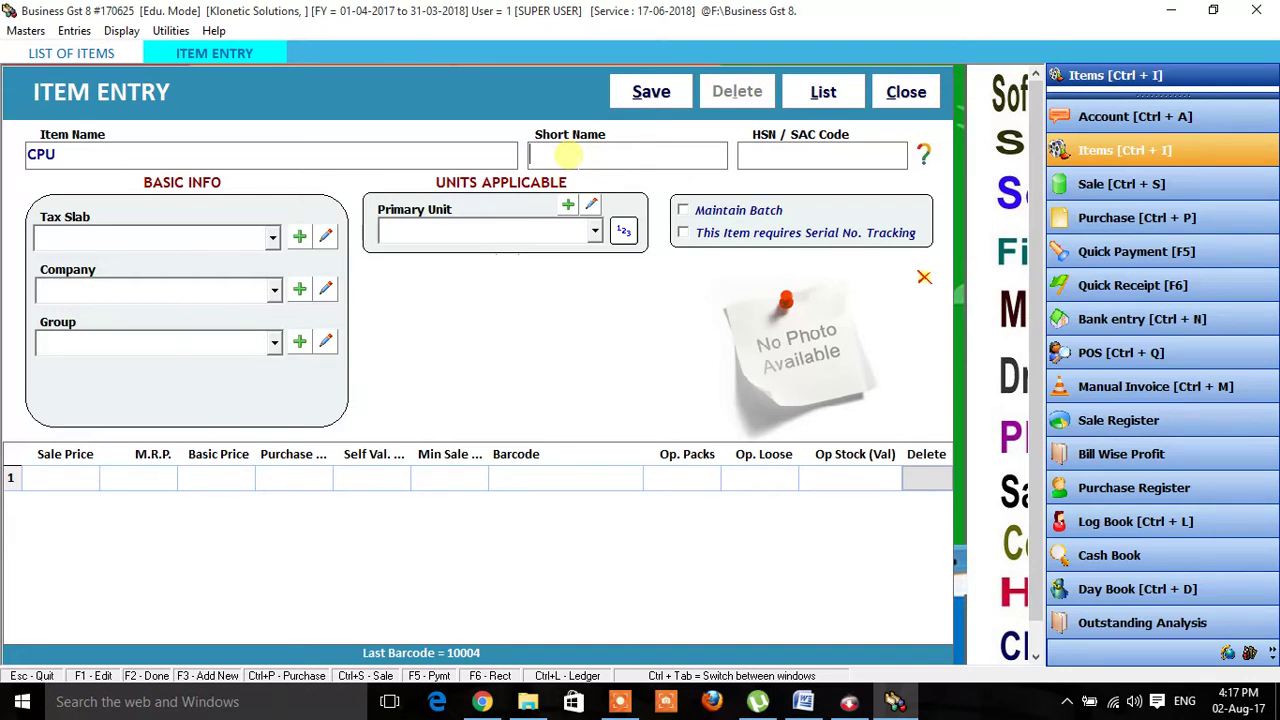
pyautogui.press('Tab')
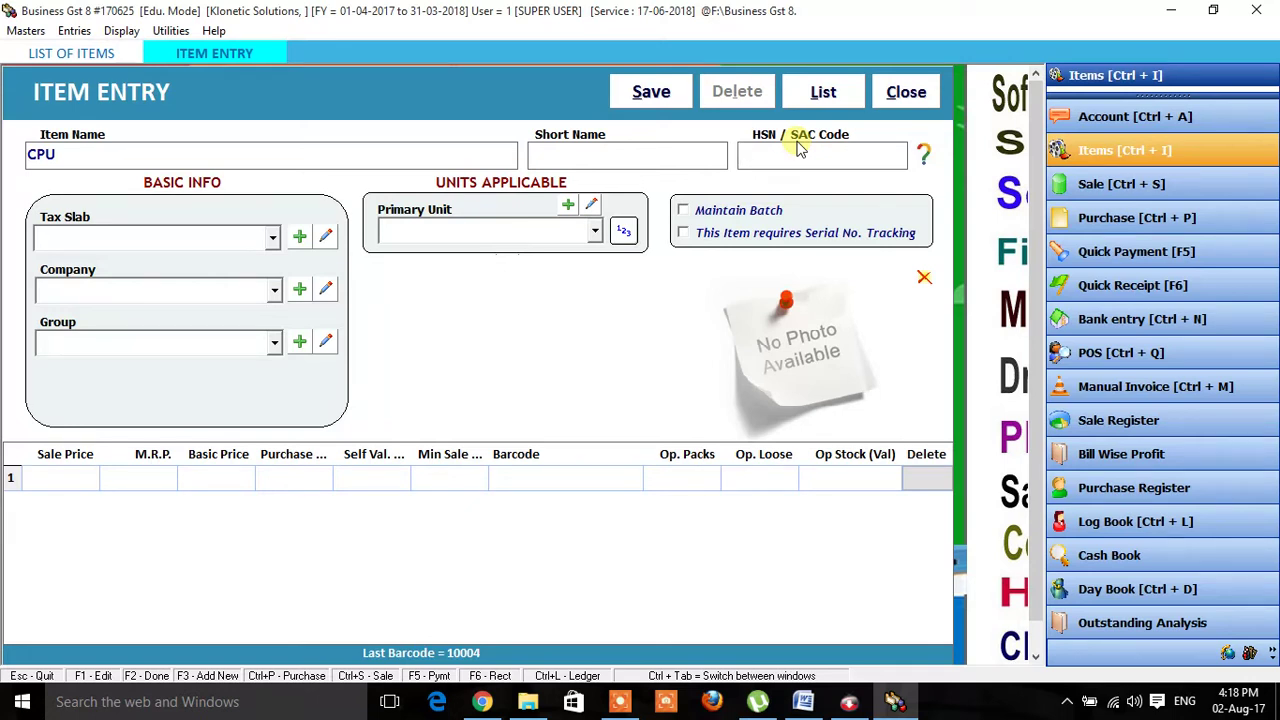
pyautogui.press('Return')
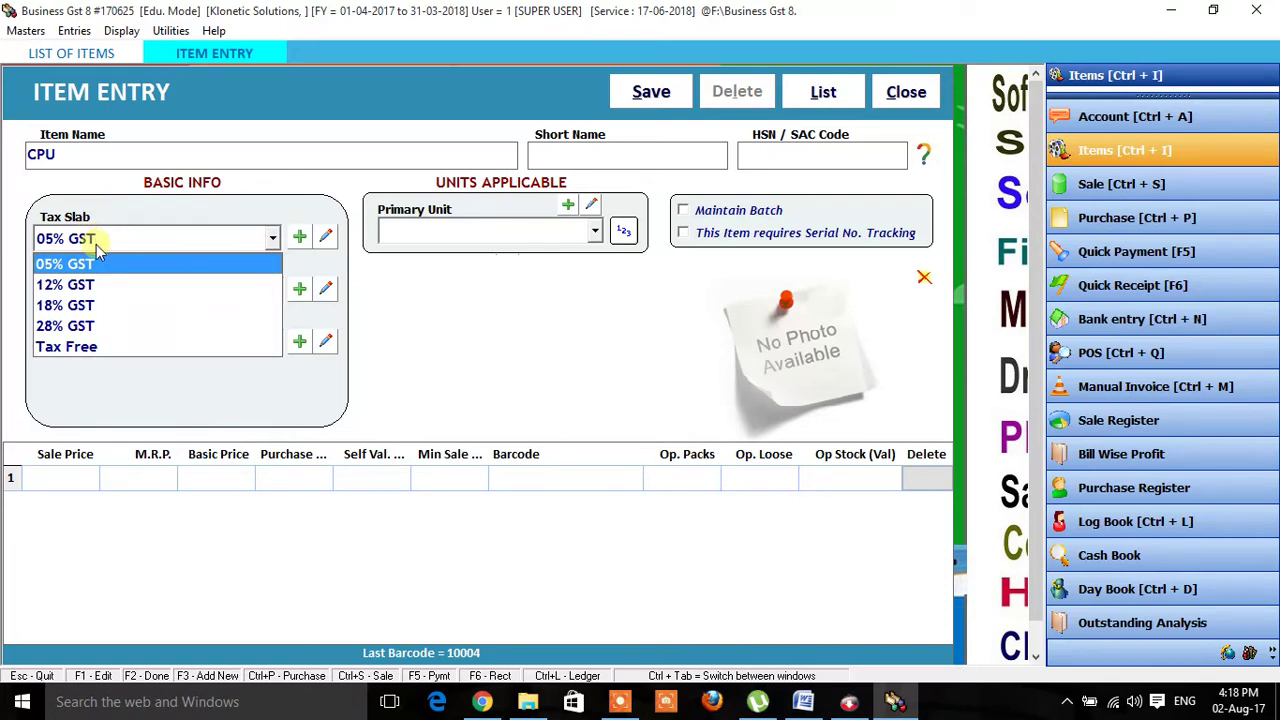
pyautogui.click(91, 305)
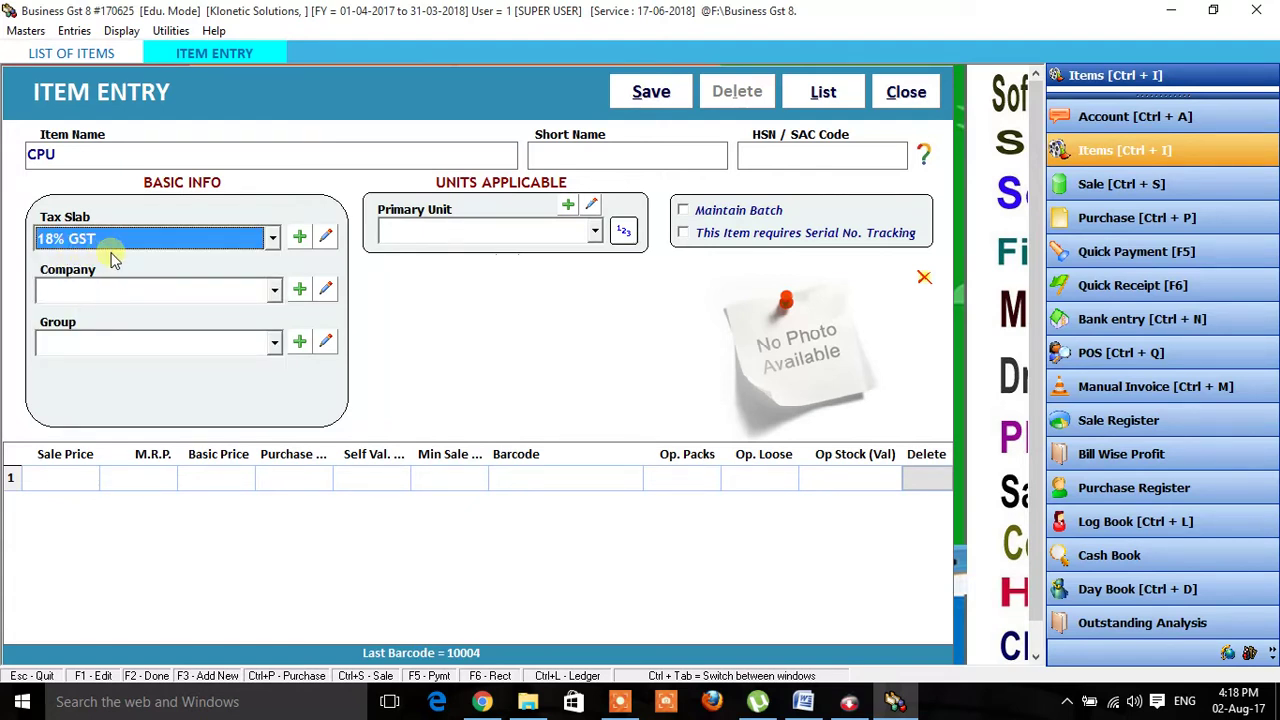
pyautogui.press('Return')
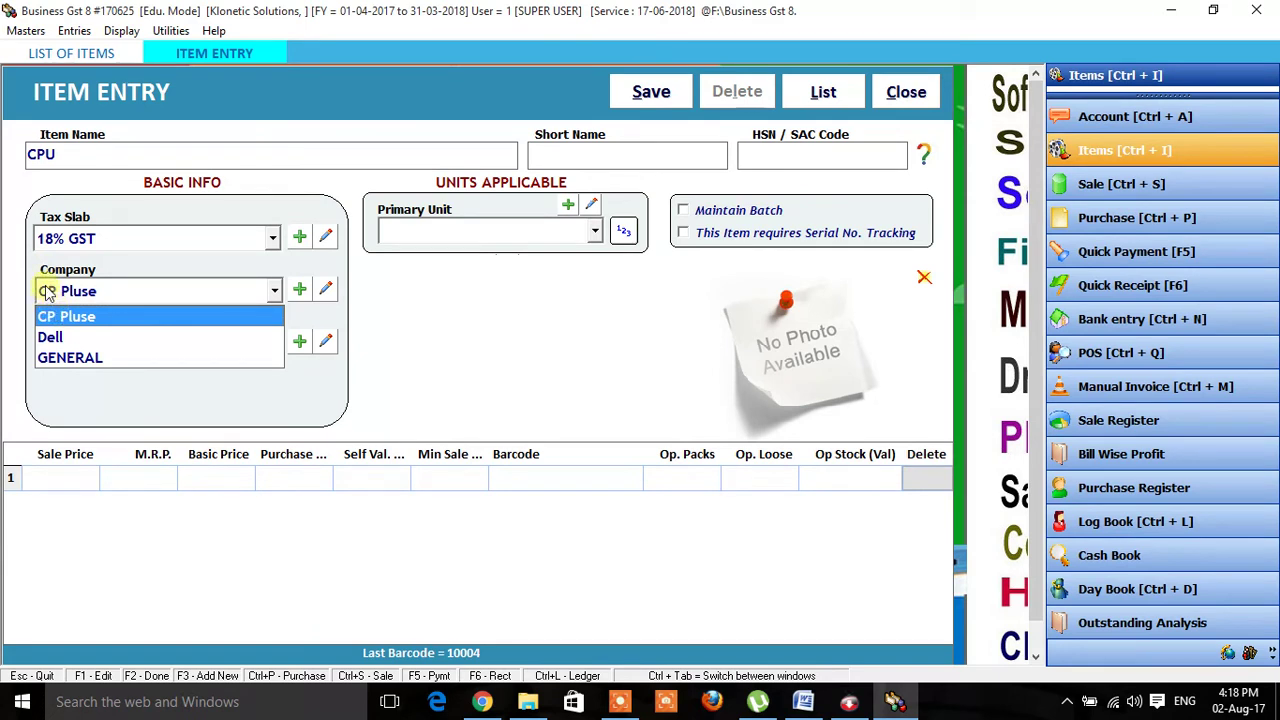
# Add Acer as a new item company and assign it as the company of the CPU item.
pyautogui.click(300, 289)
pyautogui.click(300, 289)
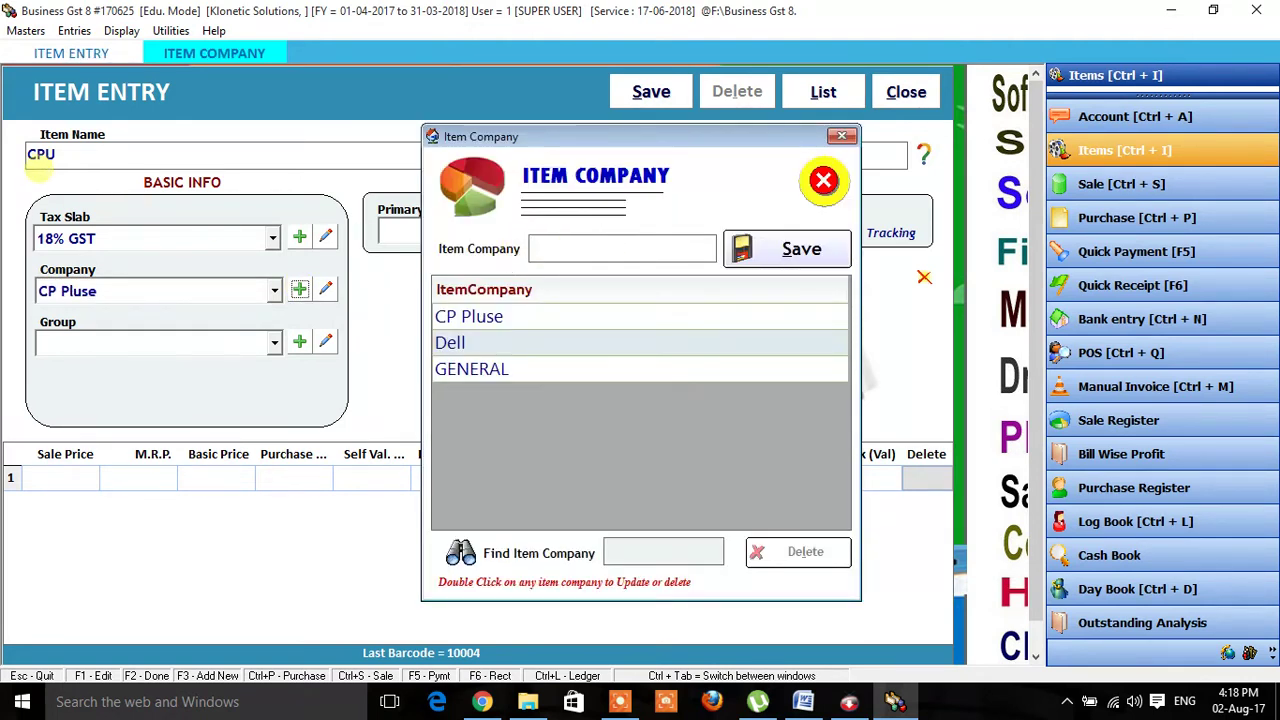
pyautogui.write('Acer')
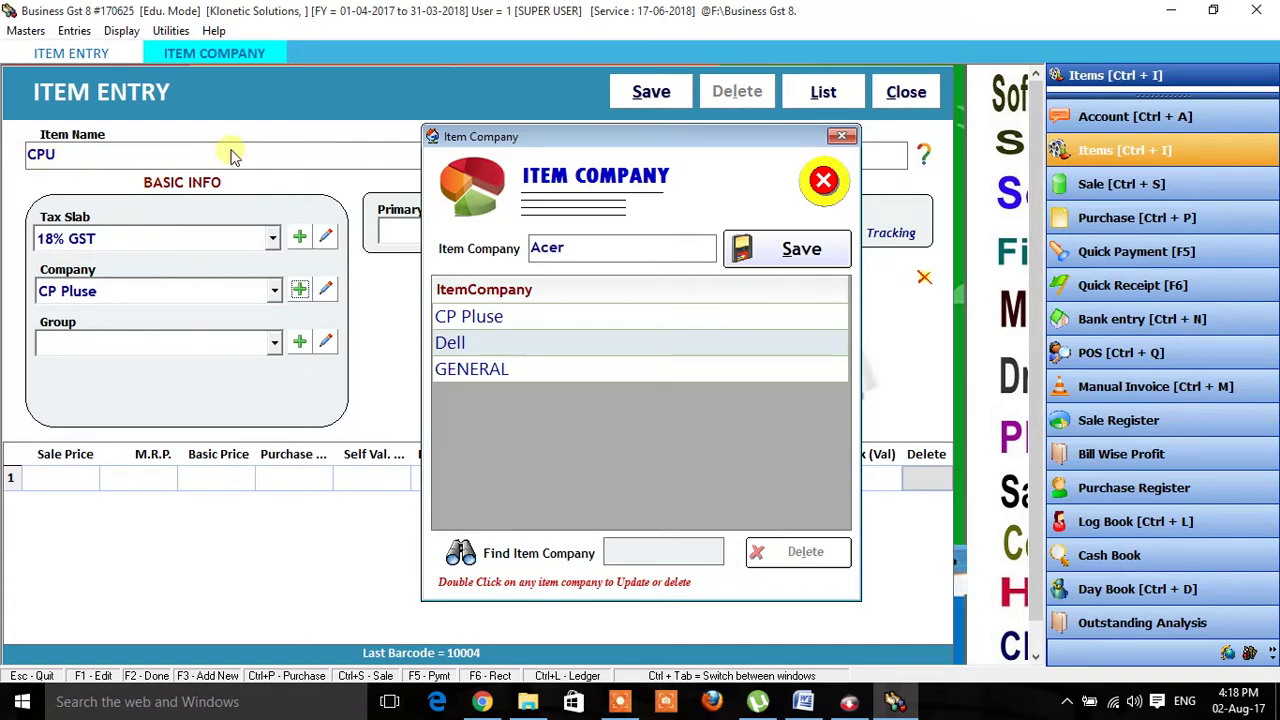
pyautogui.press('Tab')
pyautogui.press('Return')
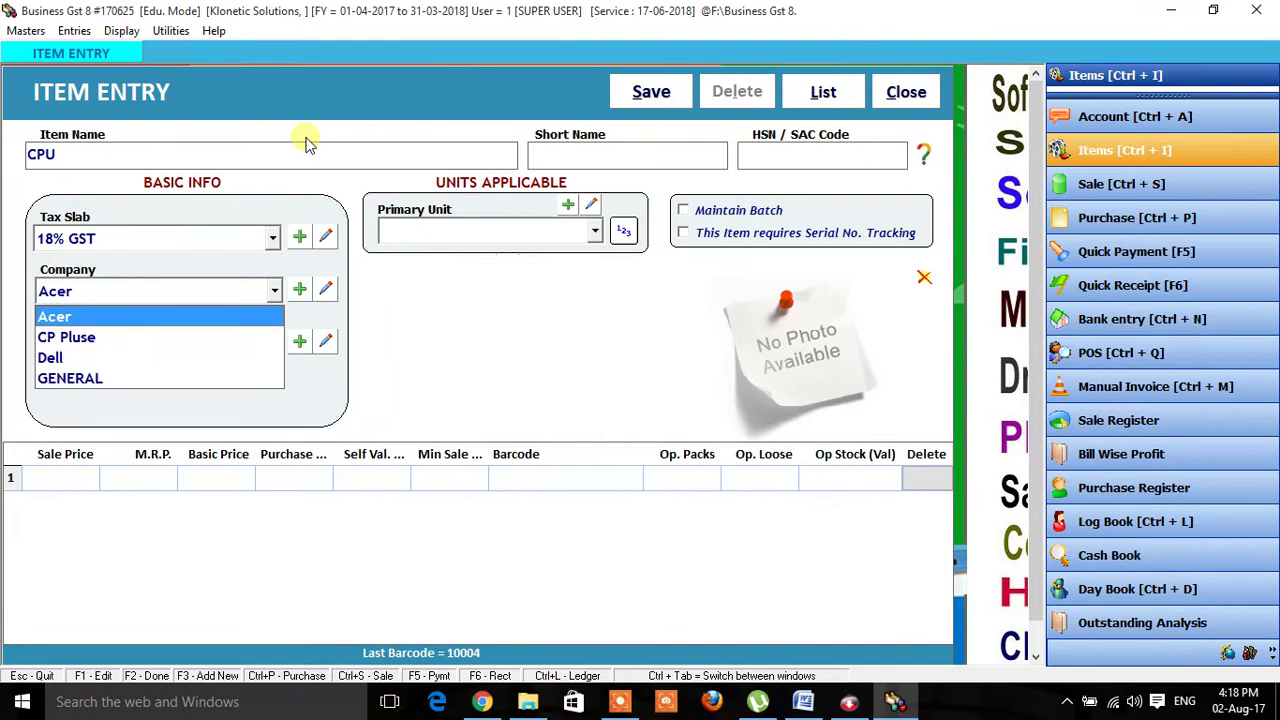
pyautogui.click(44, 318)
pyautogui.press('Return')
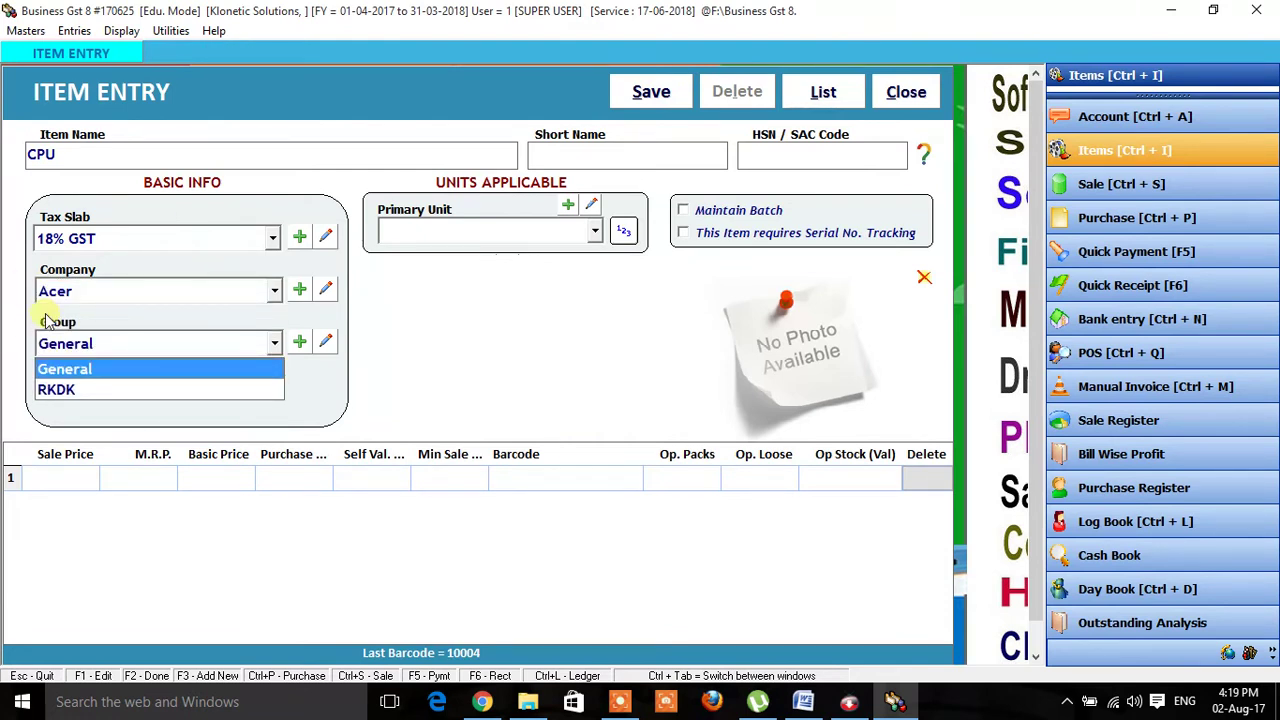
# Set the item's group to General and its primary unit to Pcs., leaving batch and serial number tracking off.
pyautogui.click(179, 368)
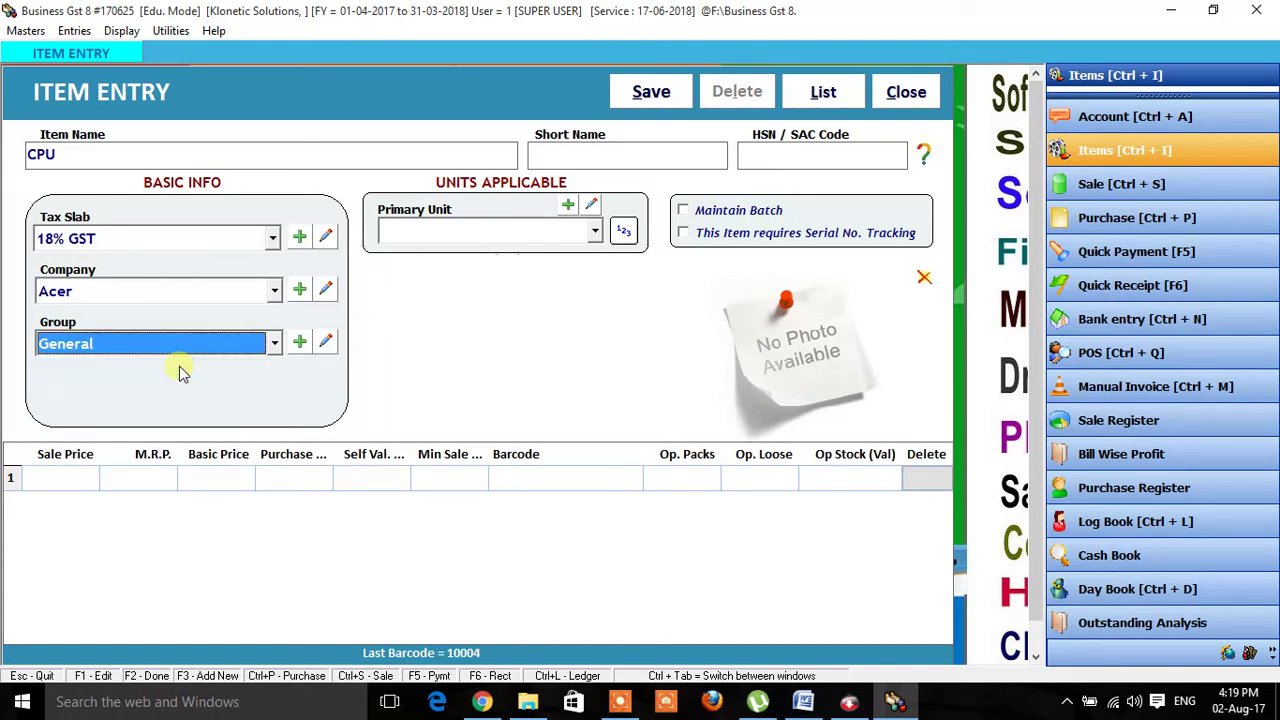
pyautogui.press('Return')
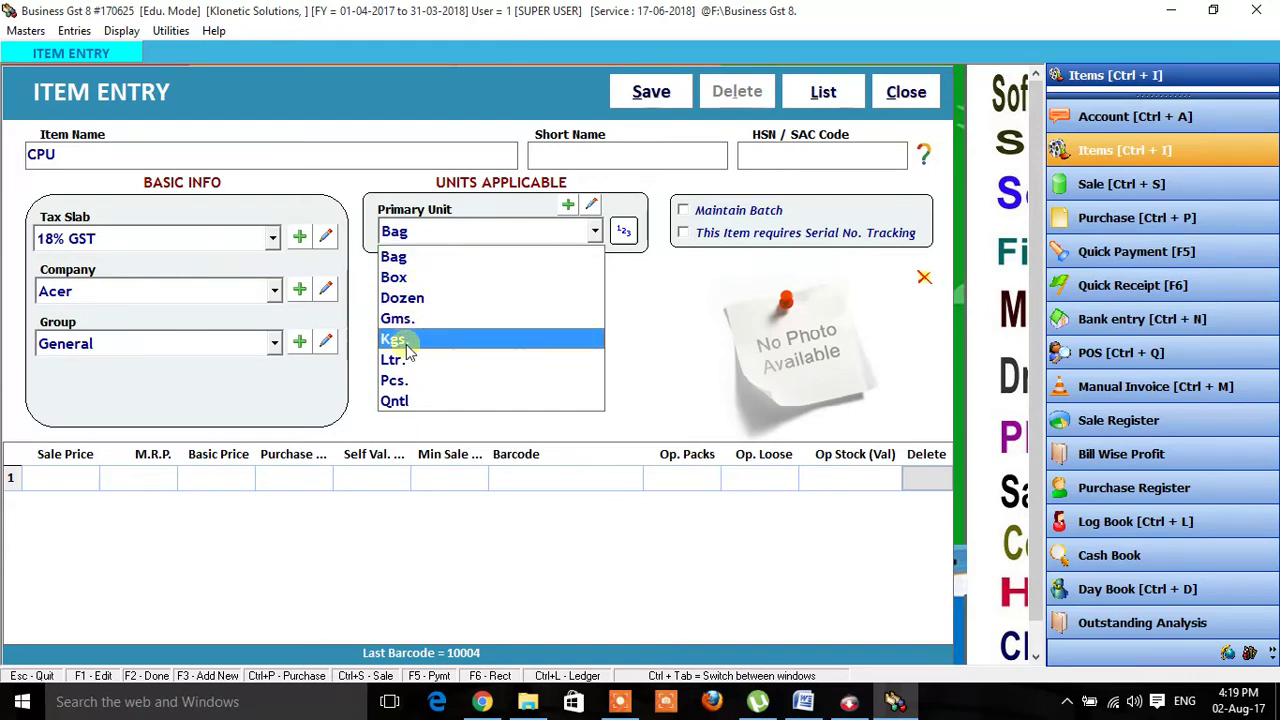
pyautogui.click(399, 381)
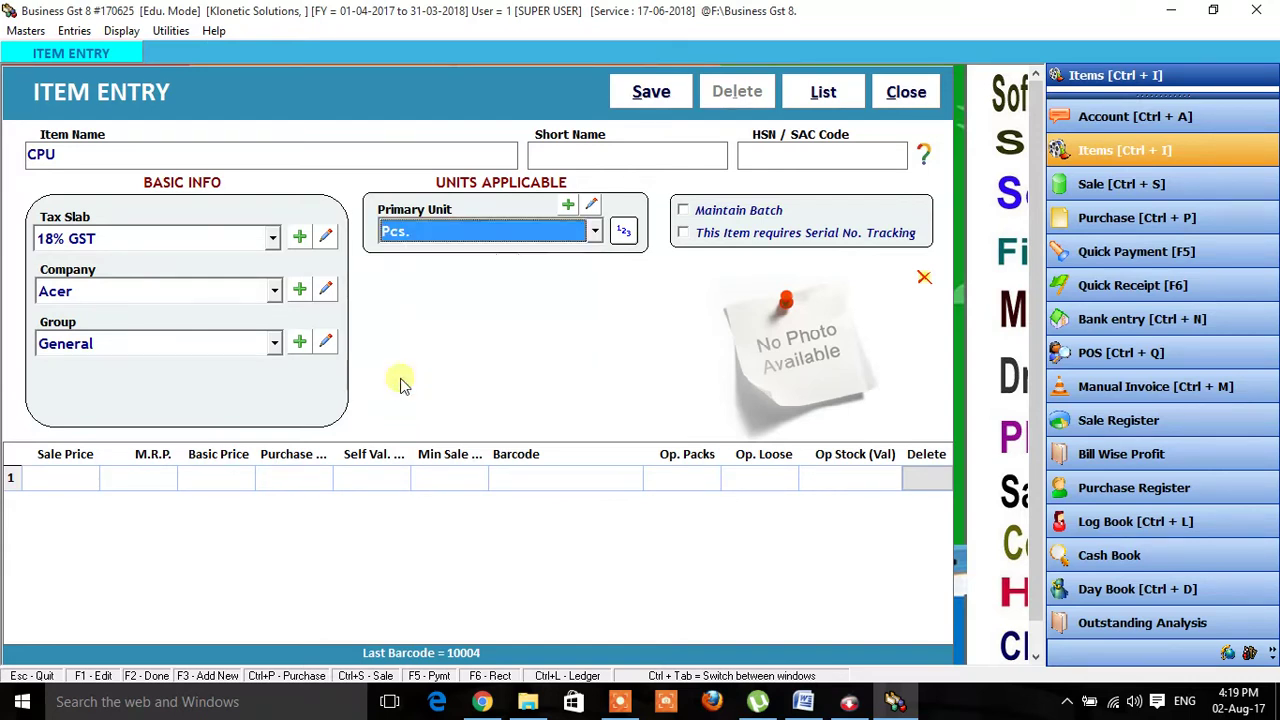
pyautogui.press('Return')
pyautogui.press('Return')
pyautogui.press('Return')
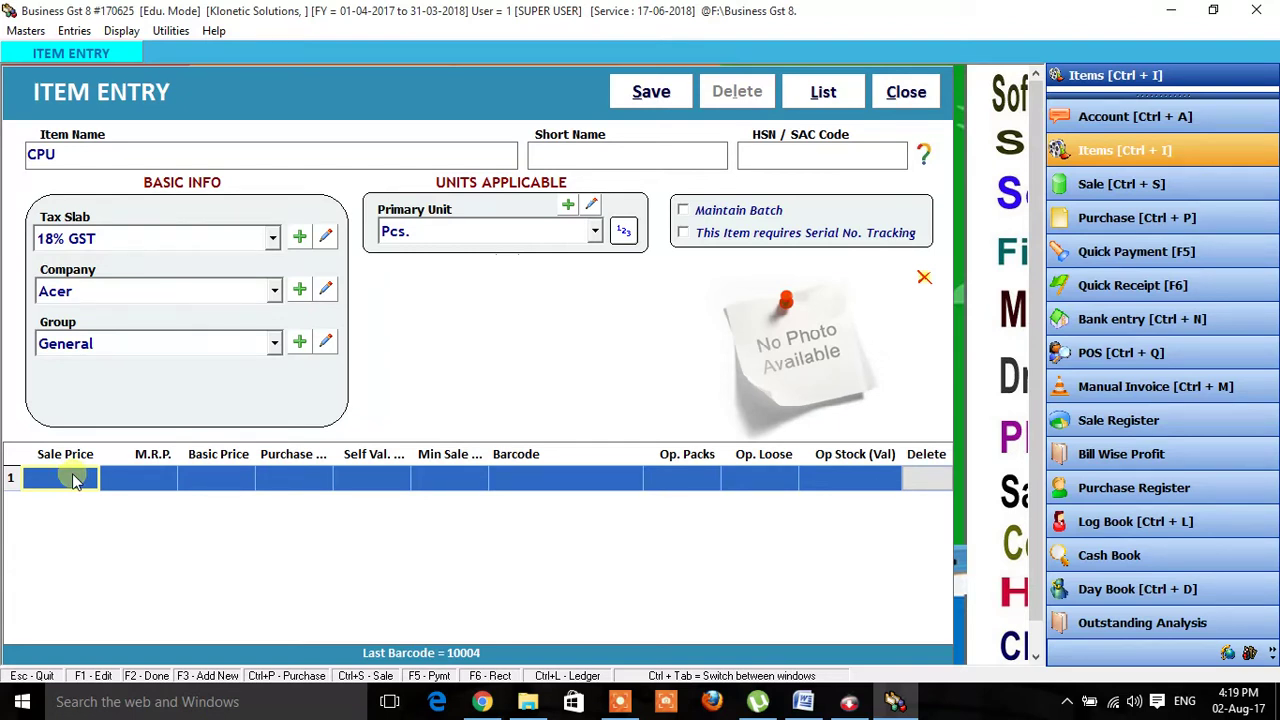
# Enter a sale price of 10000 and an M.R.P. of 12000 in the item's first price row.
pyautogui.write('1000')
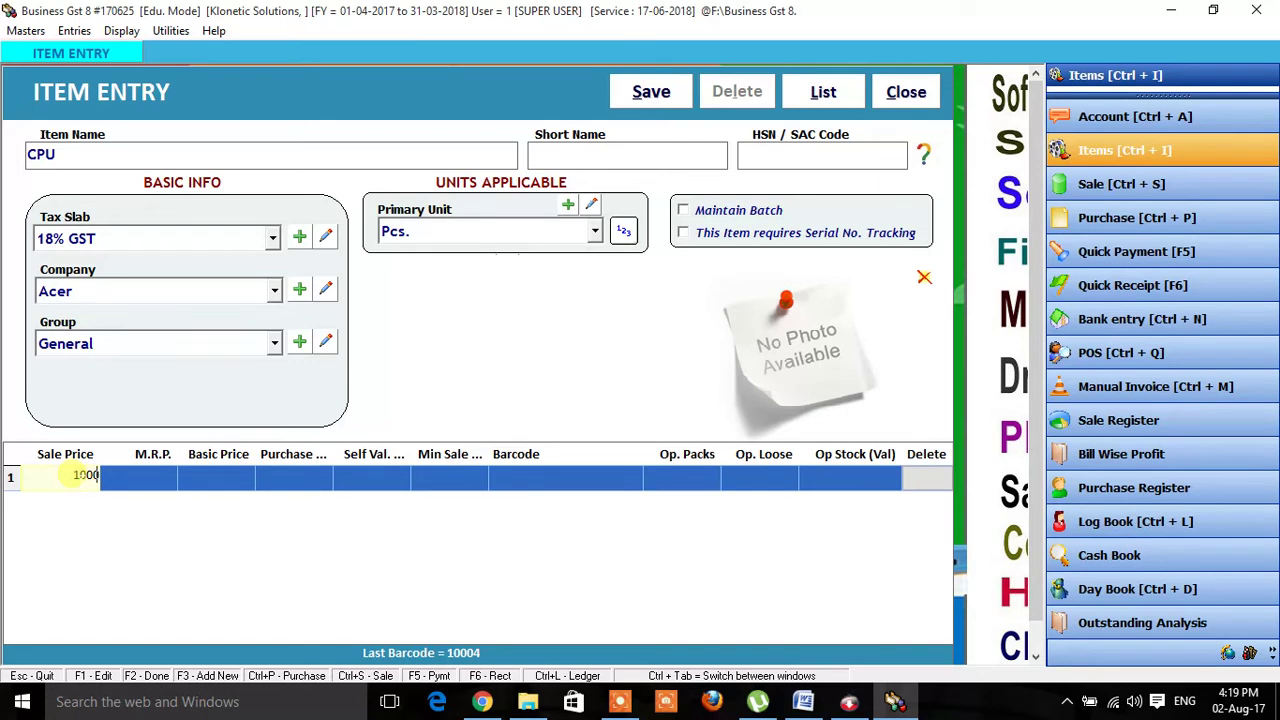
pyautogui.write('0')
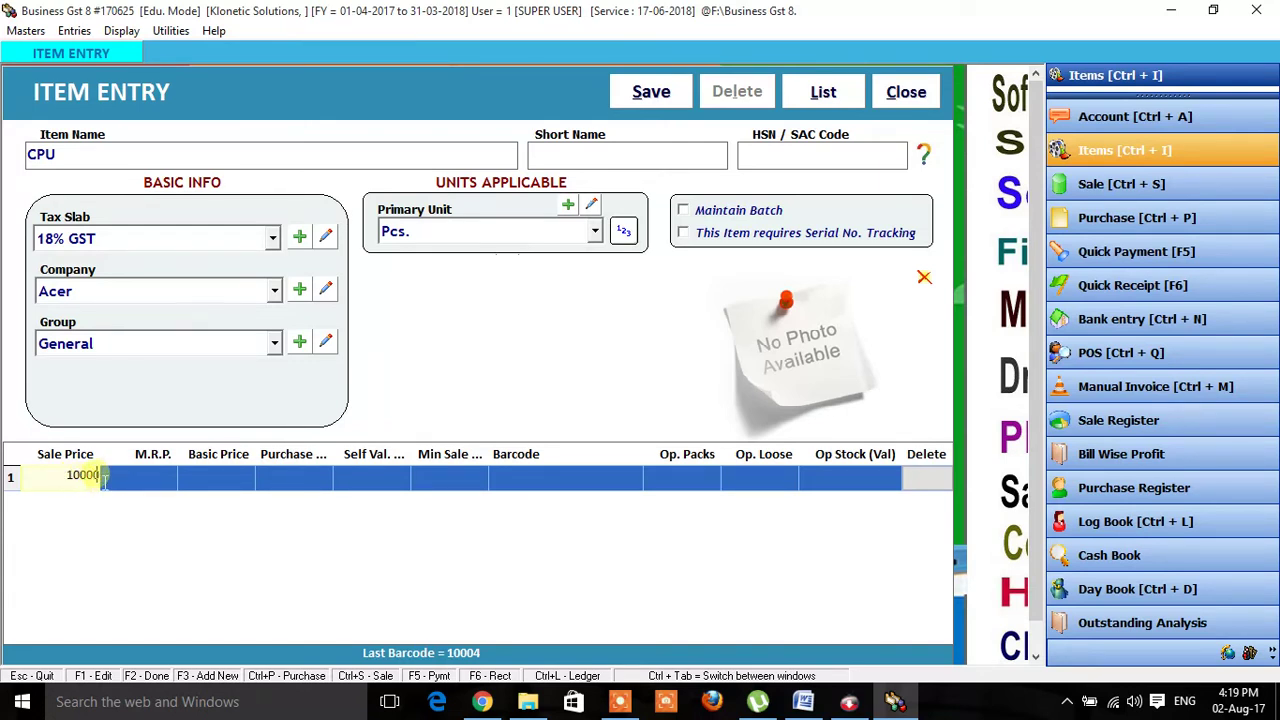
pyautogui.click(142, 477)
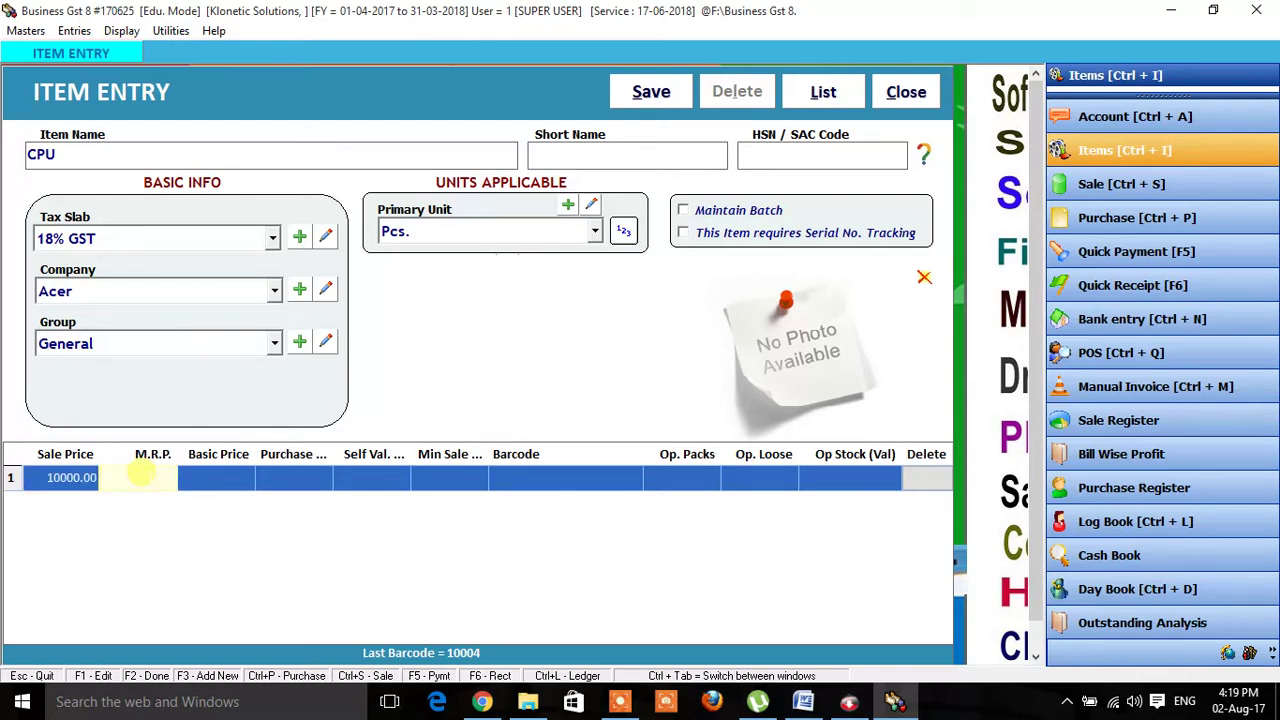
pyautogui.write('12000')
pyautogui.press('Return')
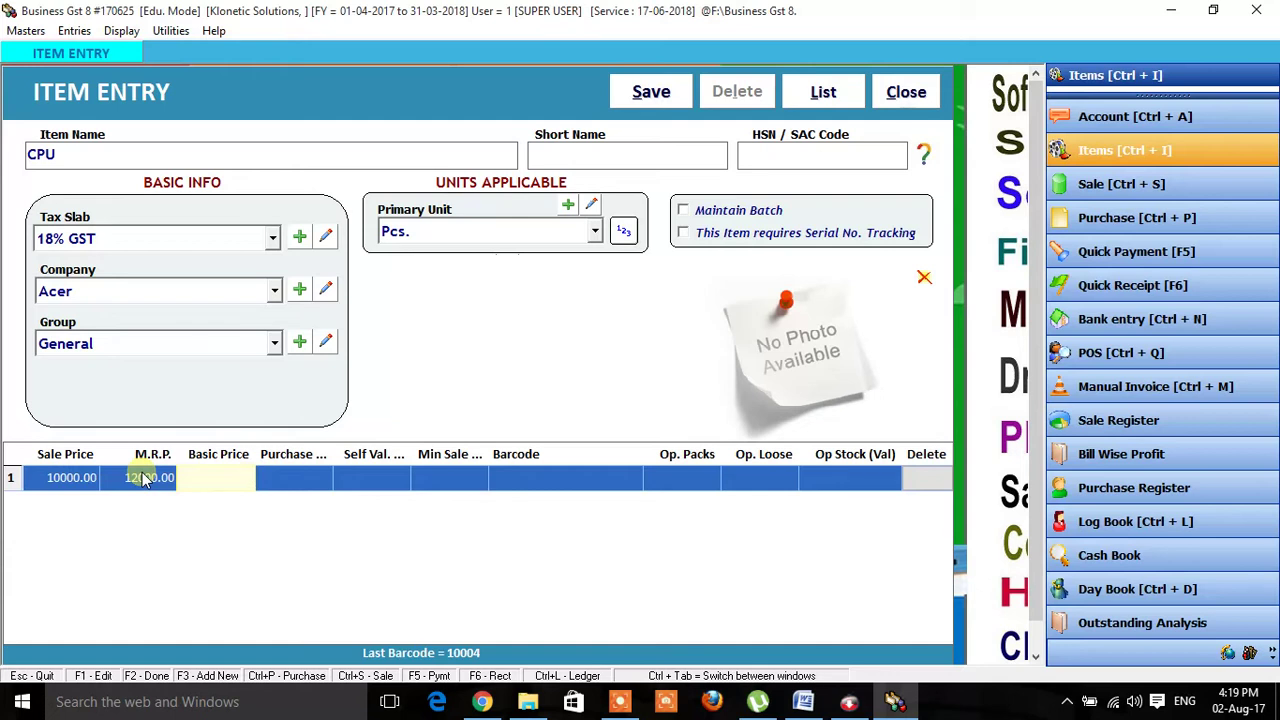
# Enter a basic price of 9500, a purchase price of 9700 and a minimum sale price of 9800, leaving the self value blank.
pyautogui.write('95000')
pyautogui.press('BackSpace')
pyautogui.press('Return')
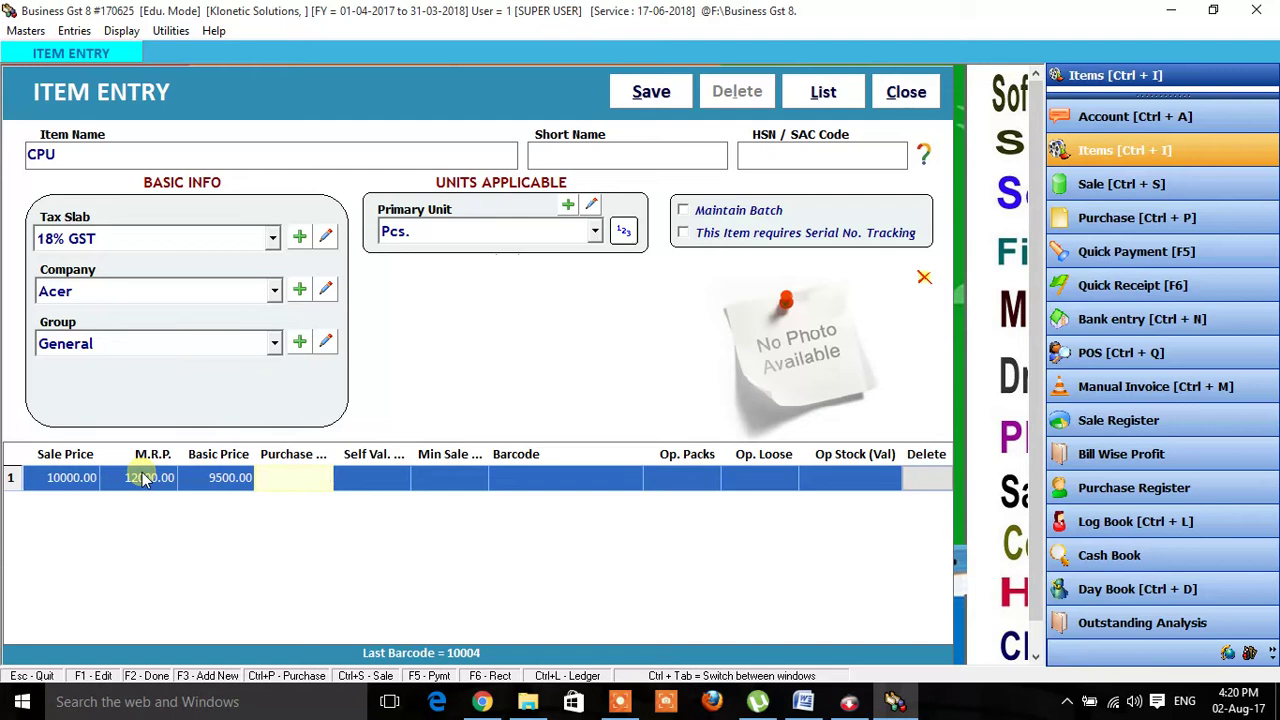
pyautogui.write('9700')
pyautogui.press('Return')
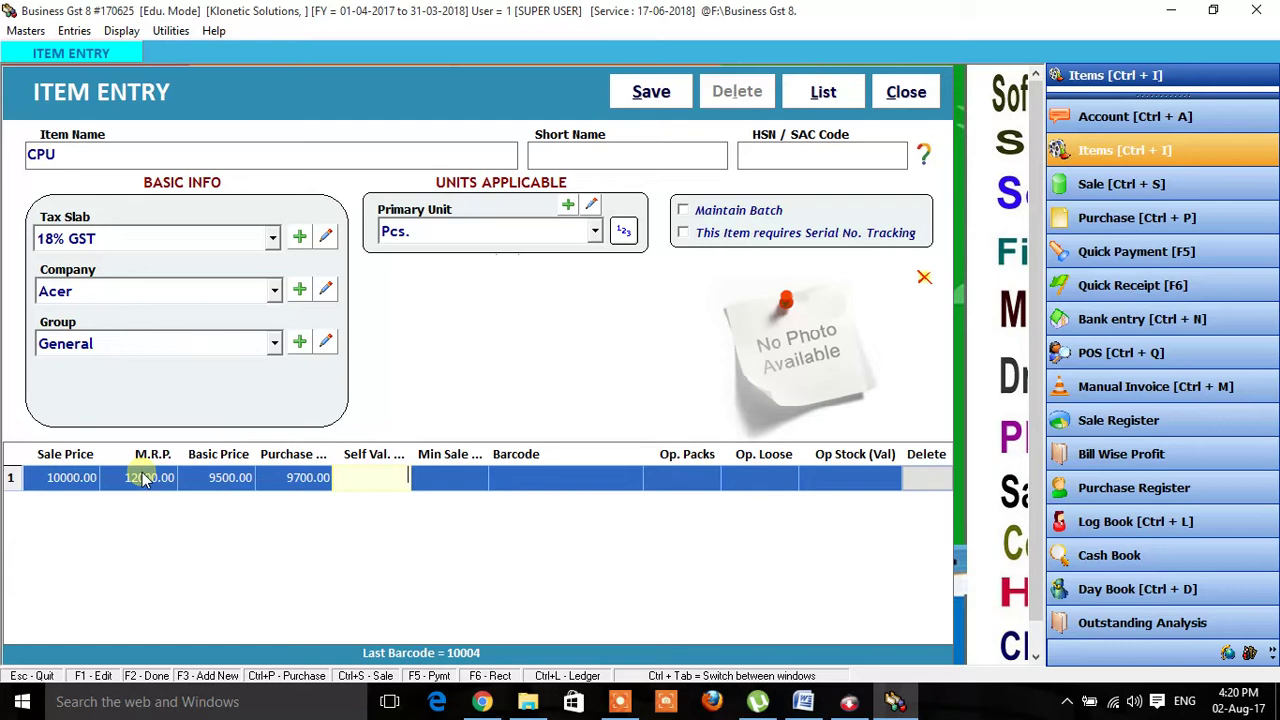
pyautogui.press('Return')
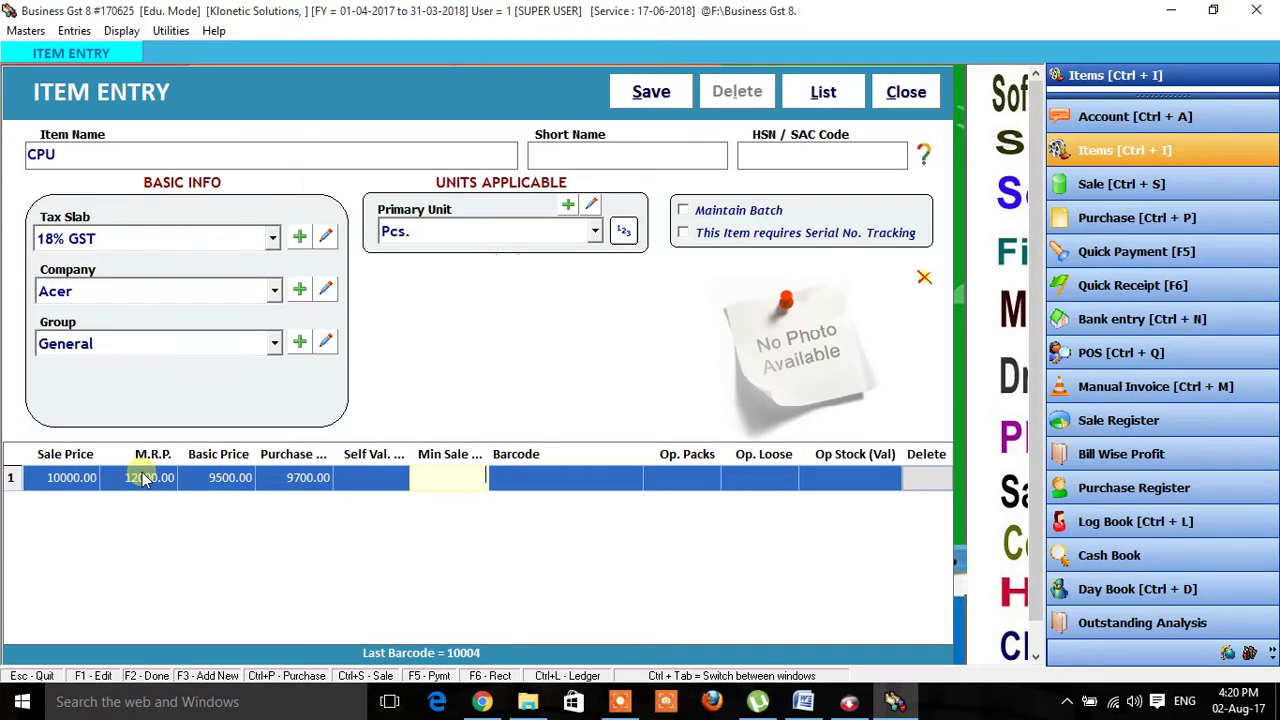
pyautogui.write('9800')
pyautogui.press('Return')
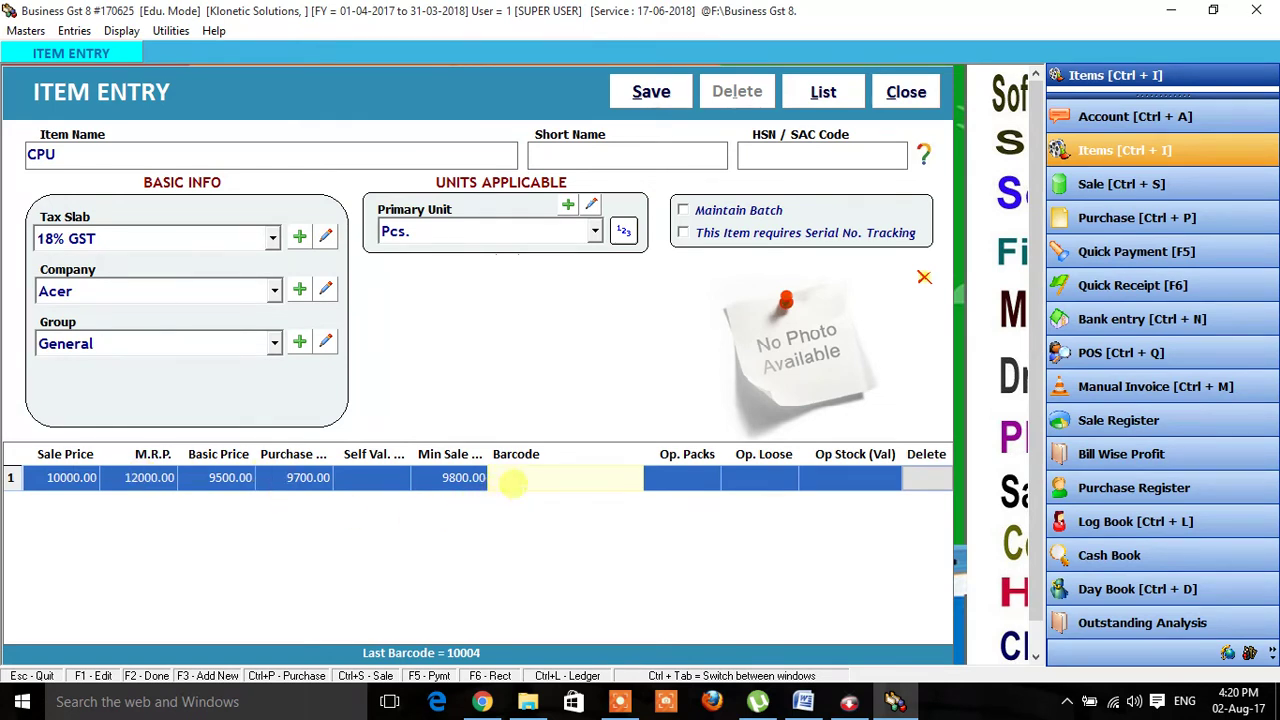
pyautogui.write('354876')
pyautogui.press('BackSpace')
pyautogui.press('BackSpace')
pyautogui.press('BackSpace')
pyautogui.press('BackSpace')
pyautogui.press('BackSpace')
pyautogui.press('BackSpace')
# Leave the barcode blank, set the opening packs to 10, and save the CPU item.
pyautogui.press('Return')
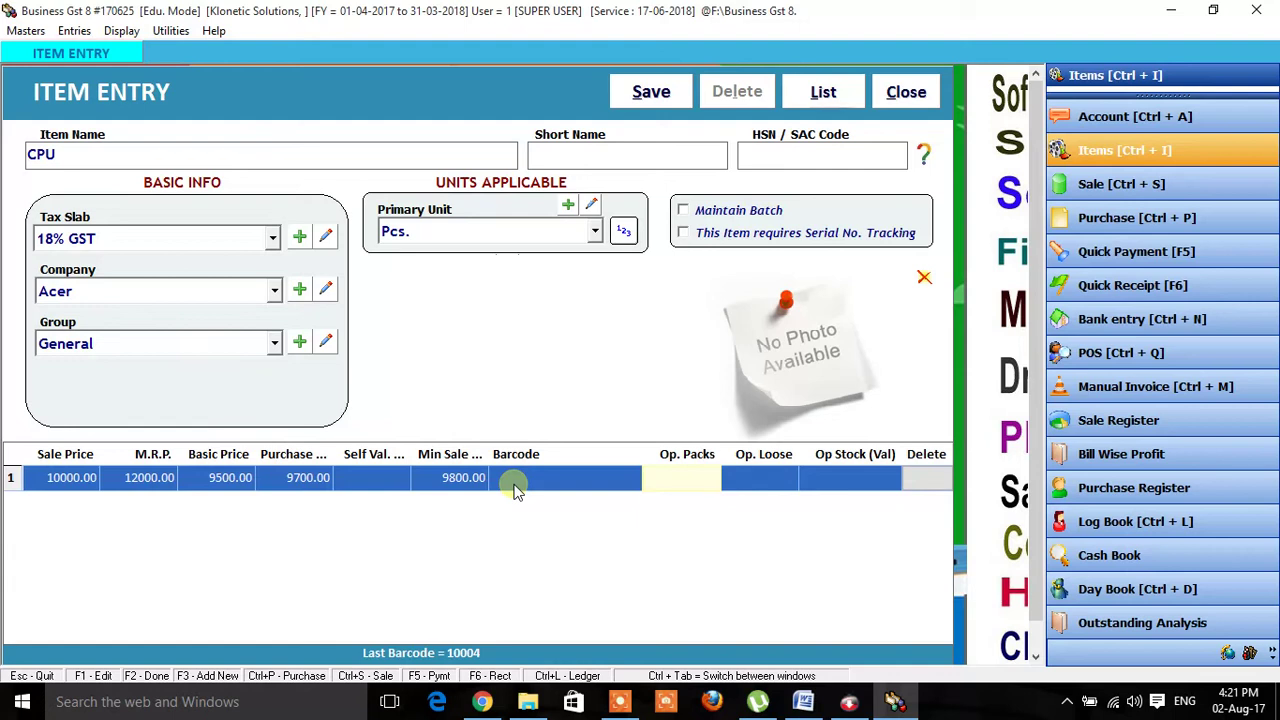
pyautogui.write('10')
pyautogui.press('Return')
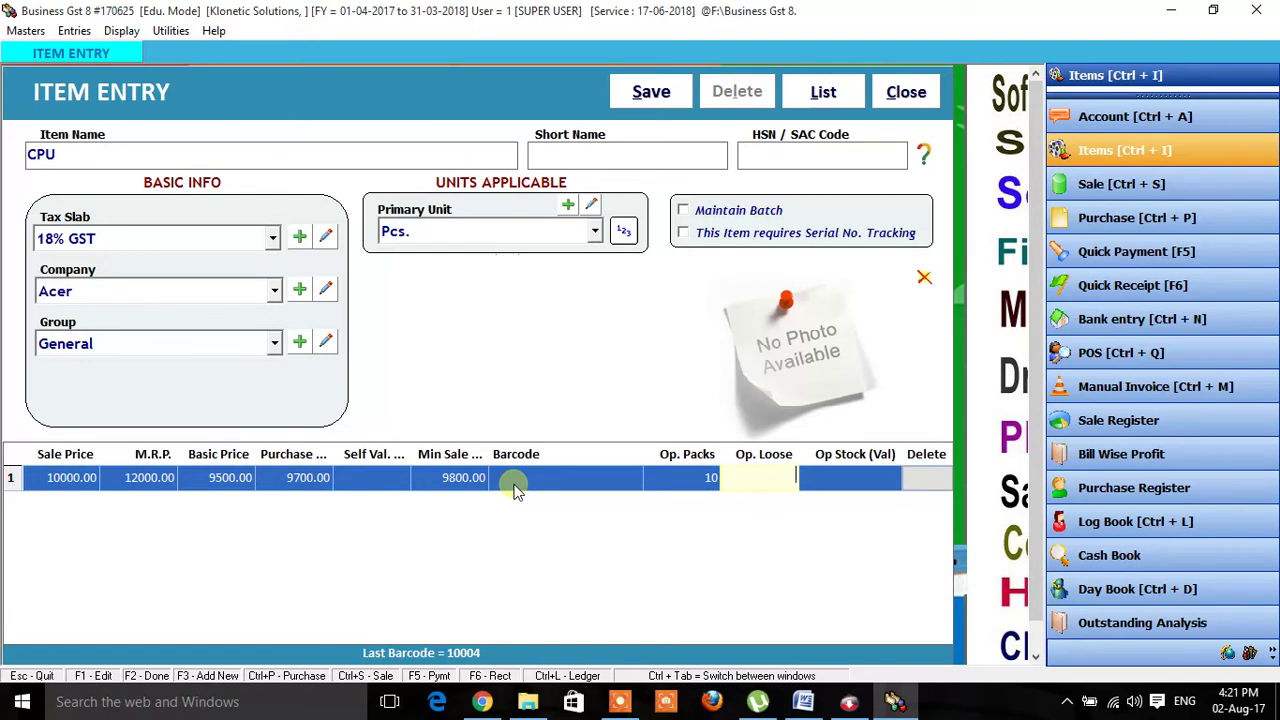
pyautogui.press('Return')
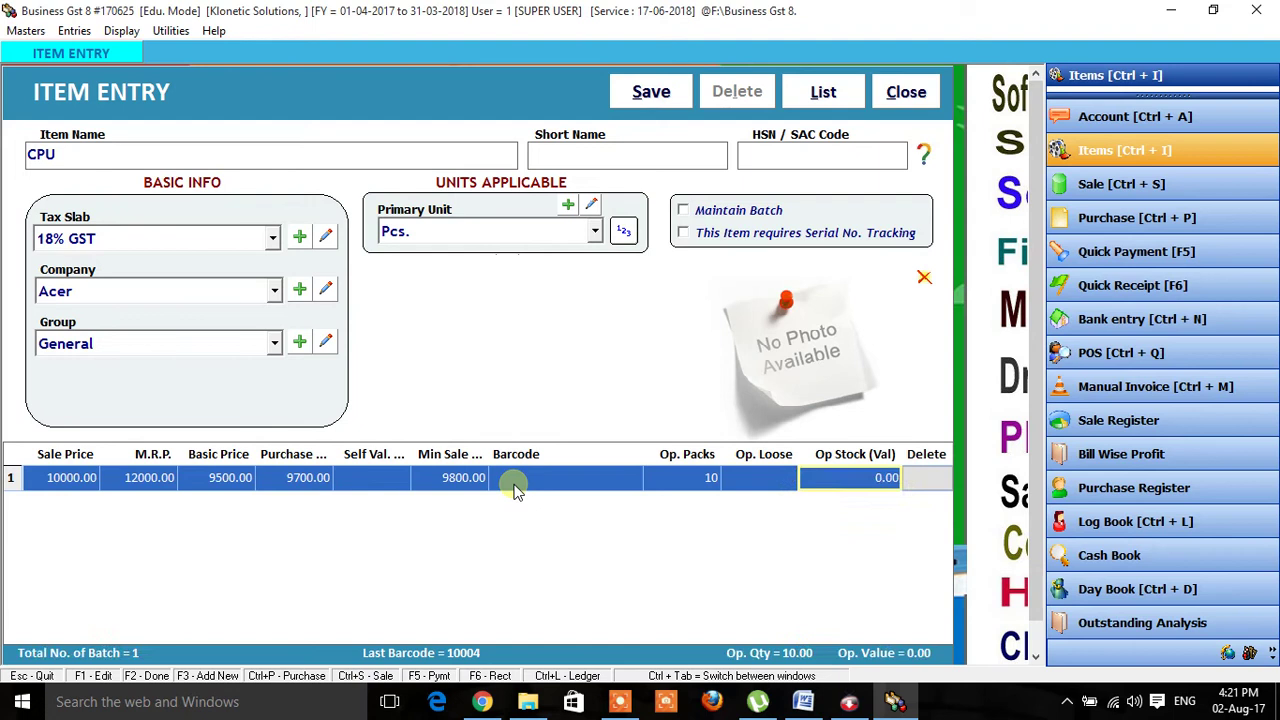
pyautogui.press('Return')
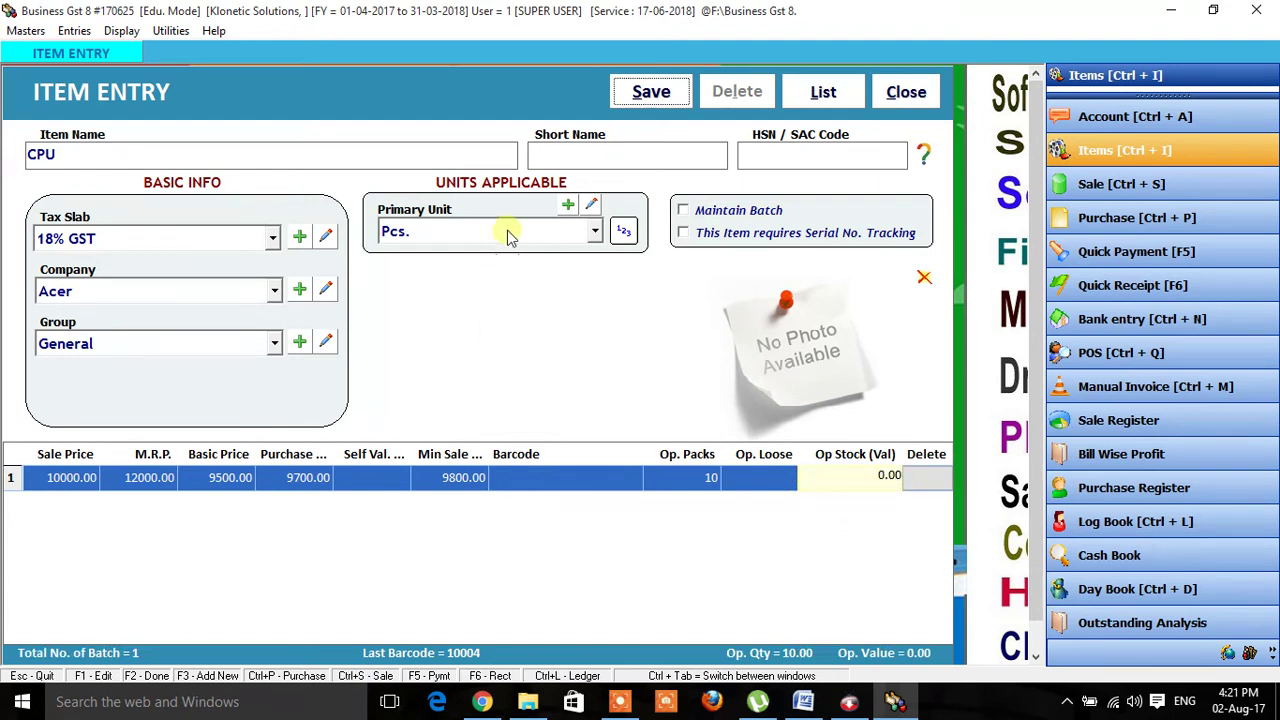
pyautogui.click(647, 97)
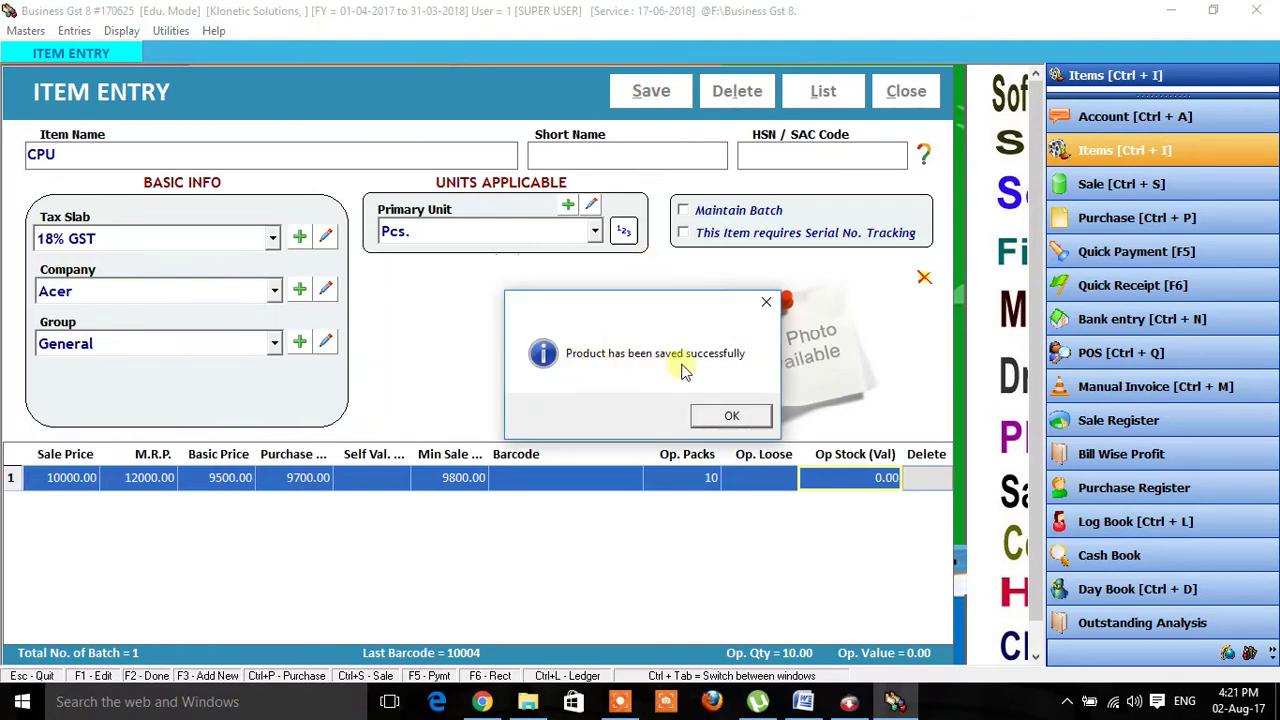
pyautogui.click(731, 417)
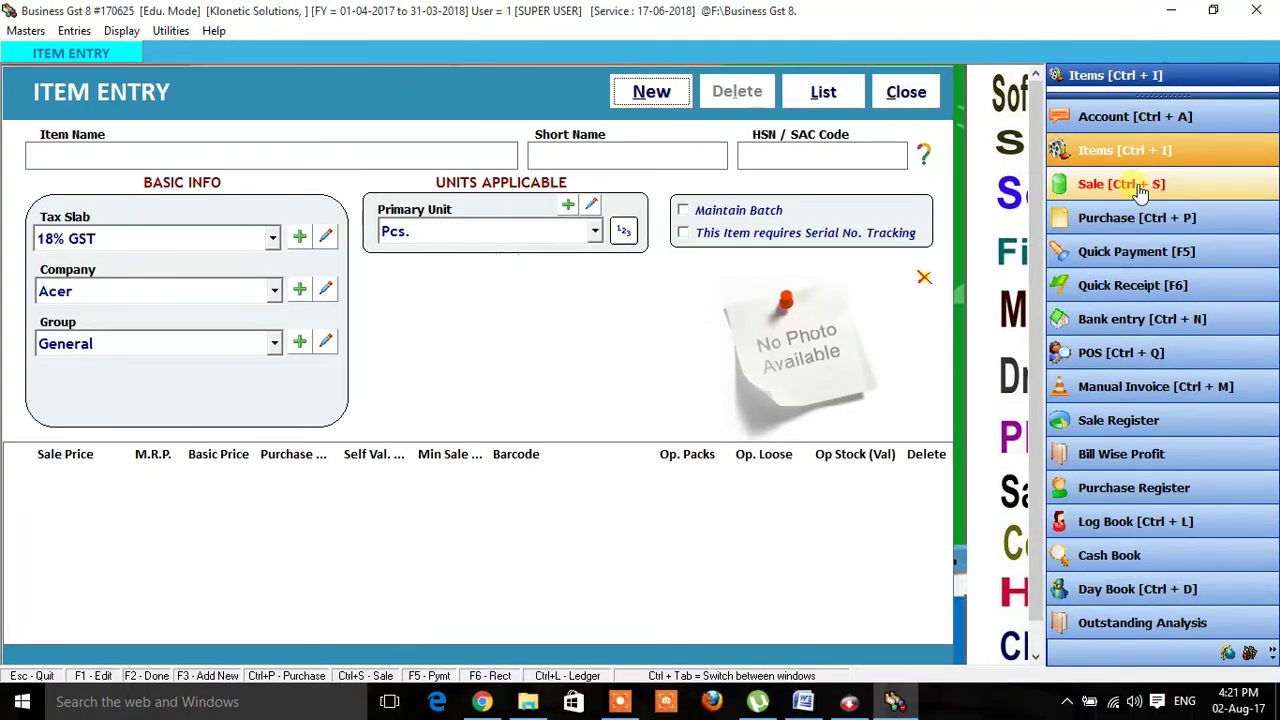
# Start a new sale bill dated 02-08-2017 with Cash terms and Cash as the party.
pyautogui.click(1140, 188)
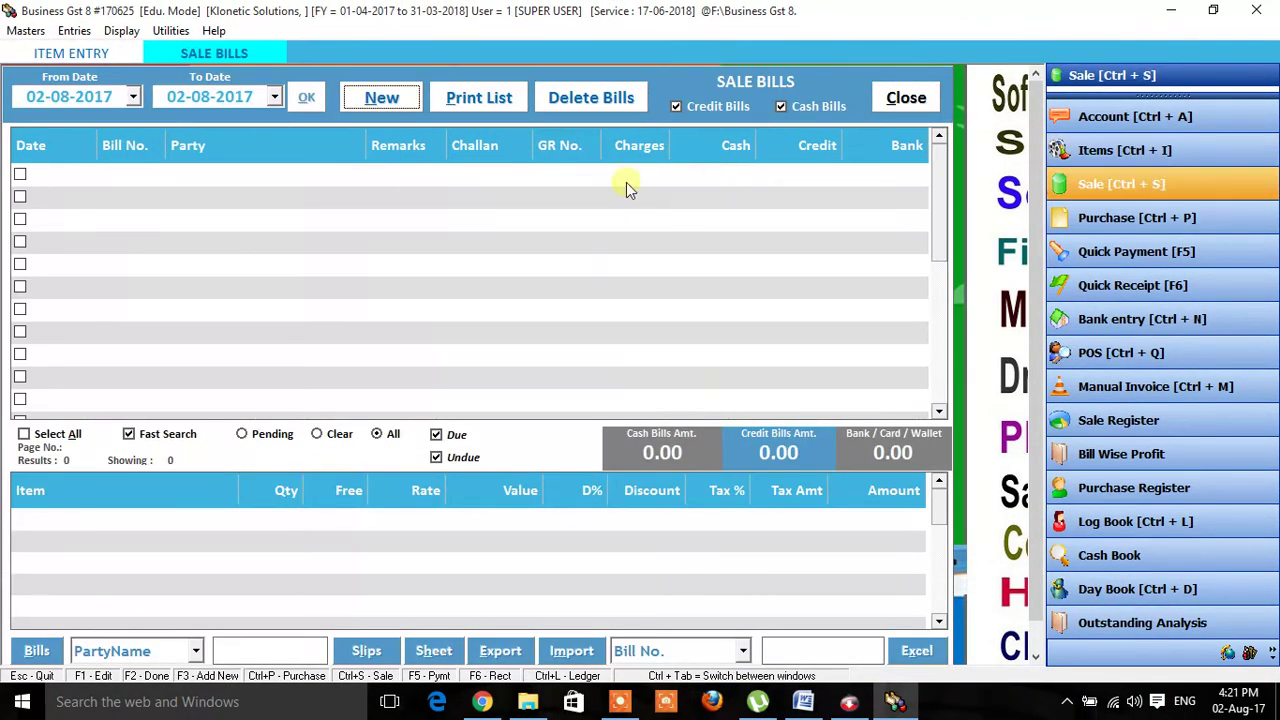
pyautogui.click(376, 94)
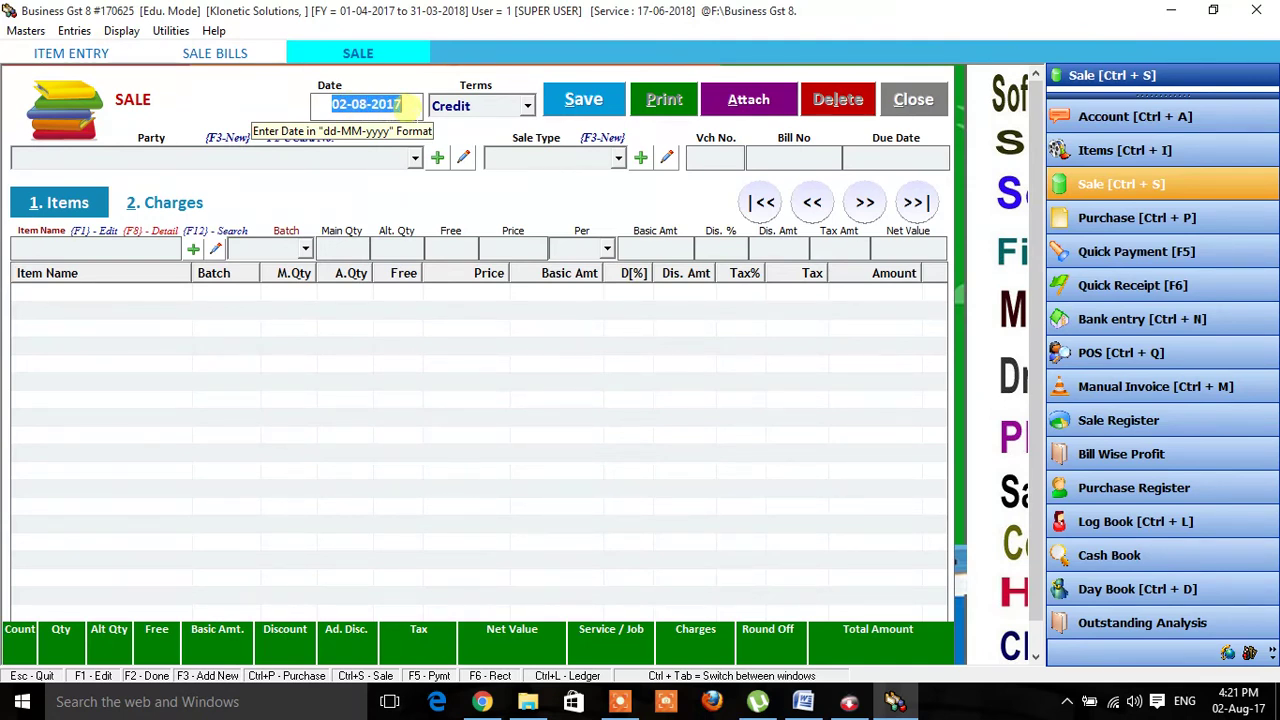
pyautogui.press('Return')
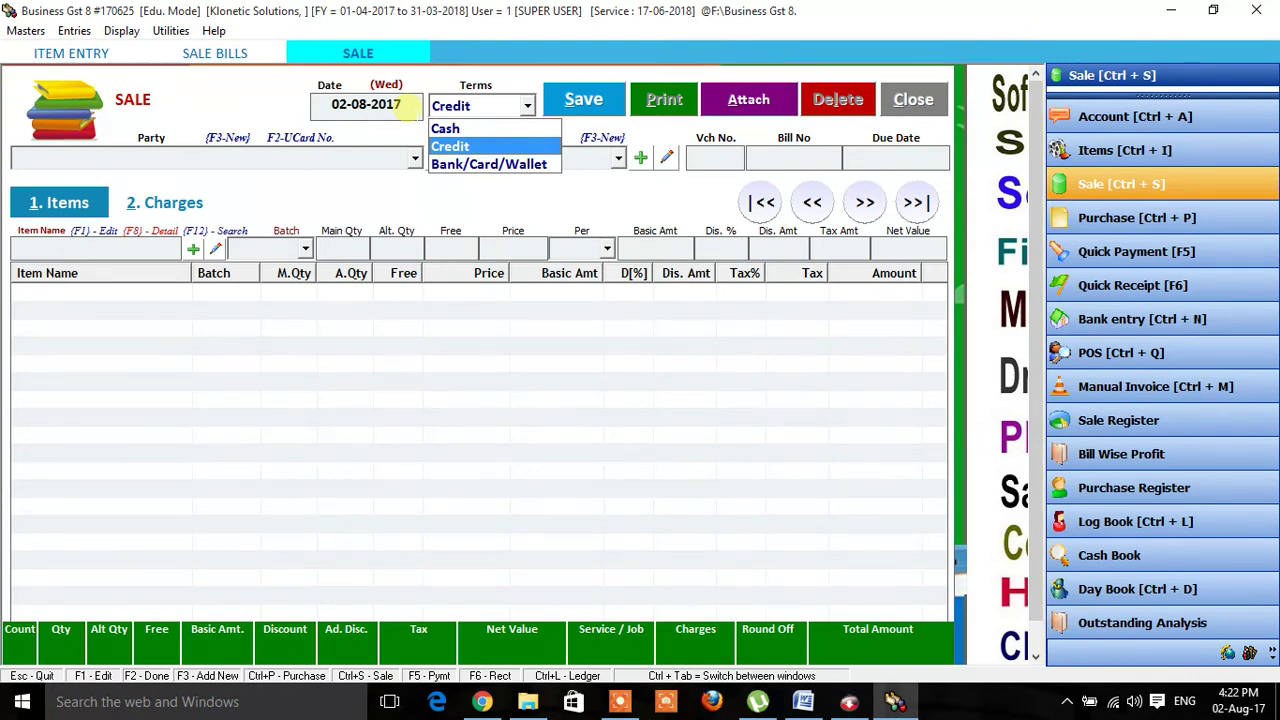
pyautogui.press('Up')
pyautogui.press('Return')
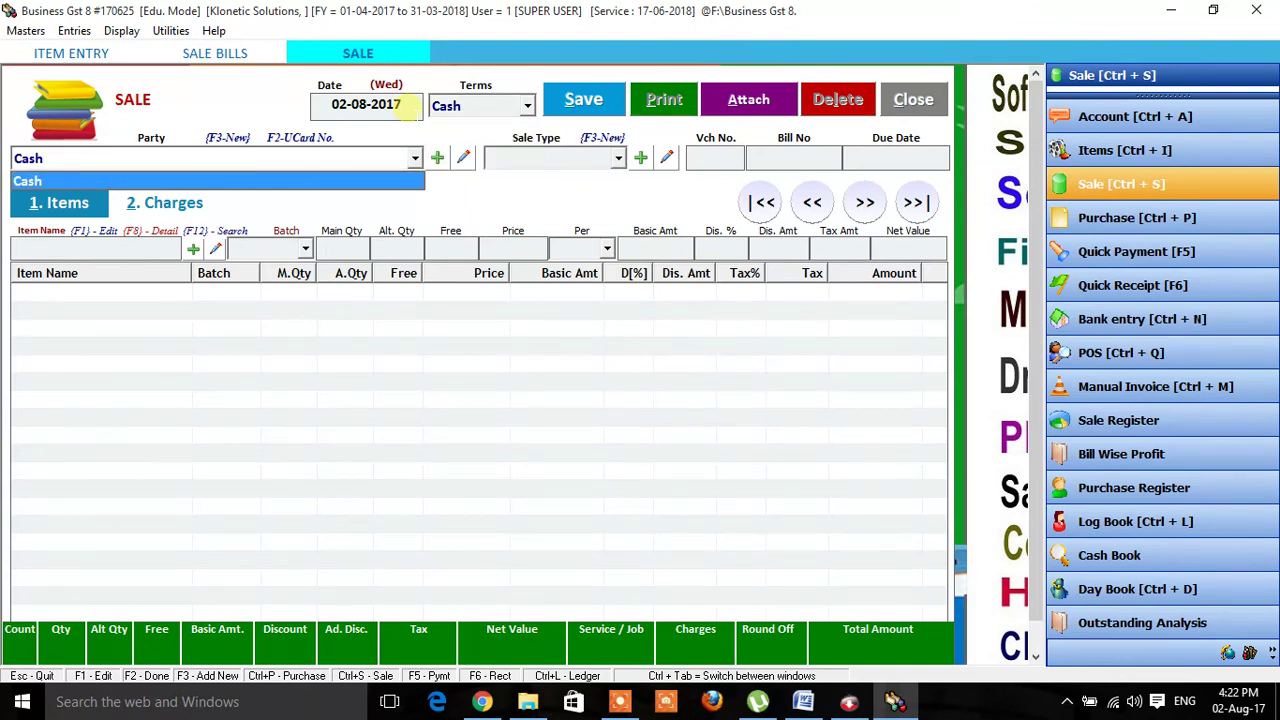
pyautogui.press('Return')
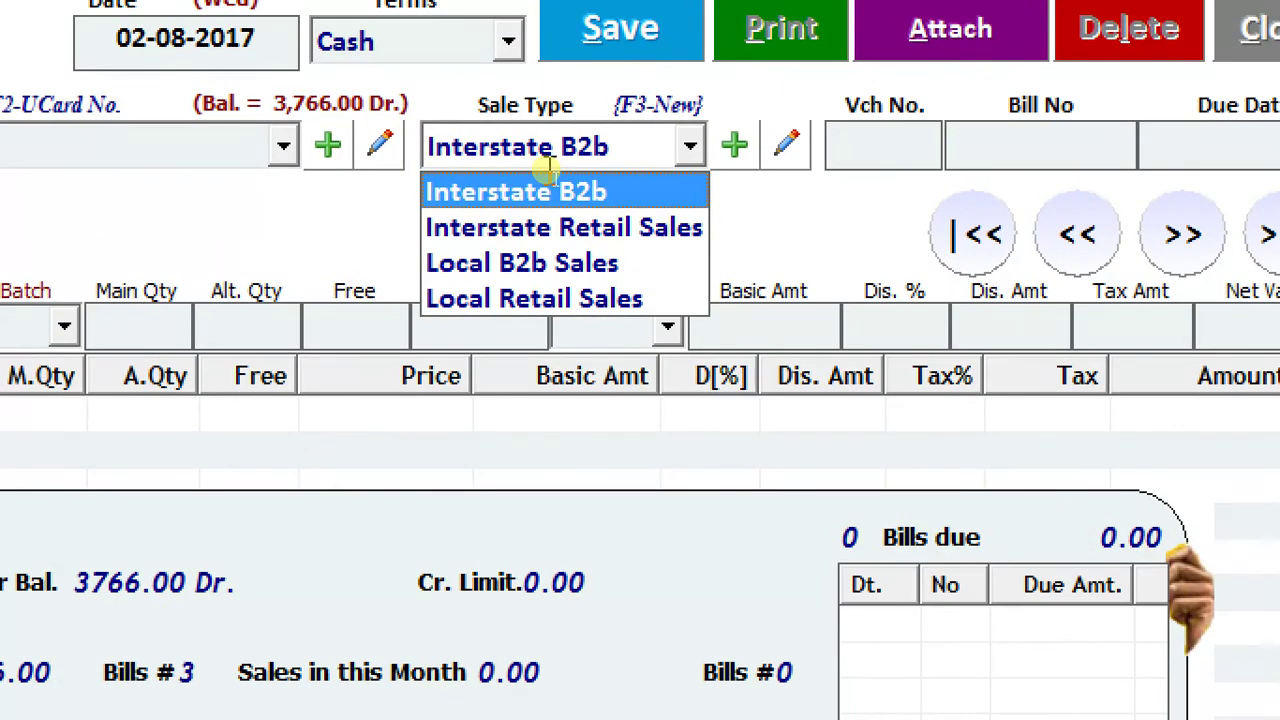
# Set the sale type to Local Retail Sales, keeping the proposed voucher and bill numbers and leaving the due date blank.
pyautogui.press('Down')
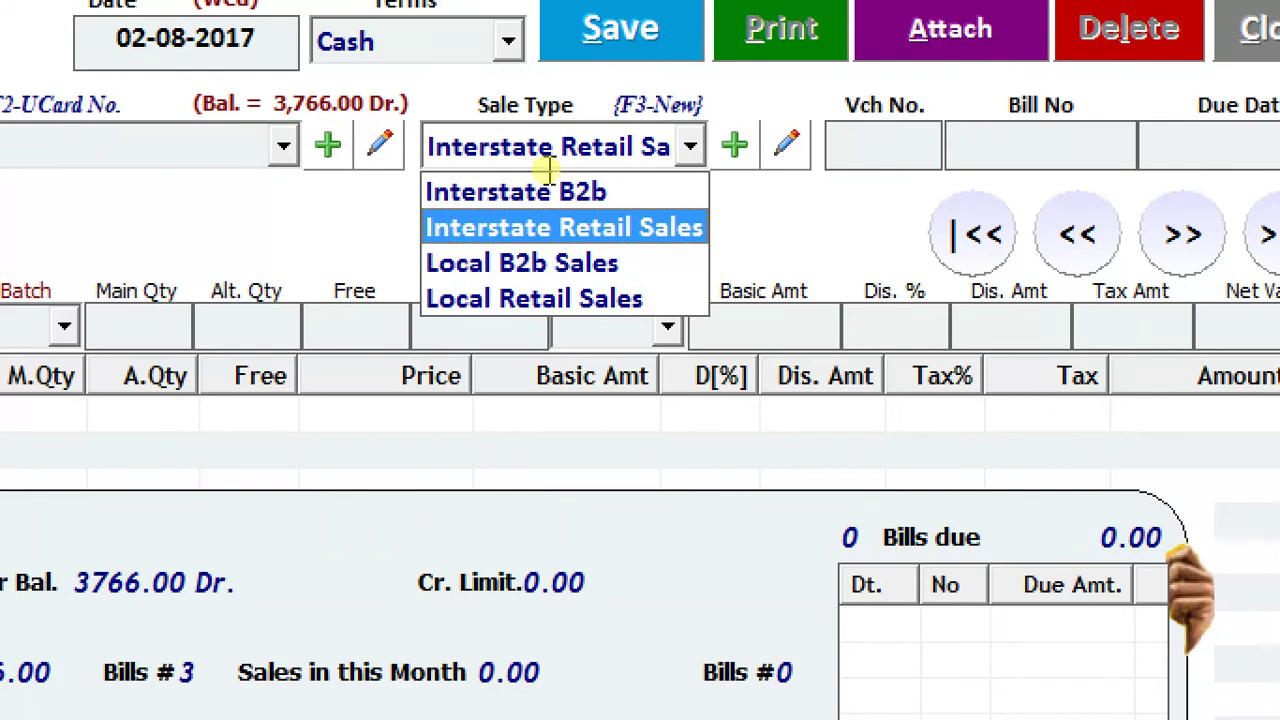
pyautogui.press('Down')
pyautogui.press('Down')
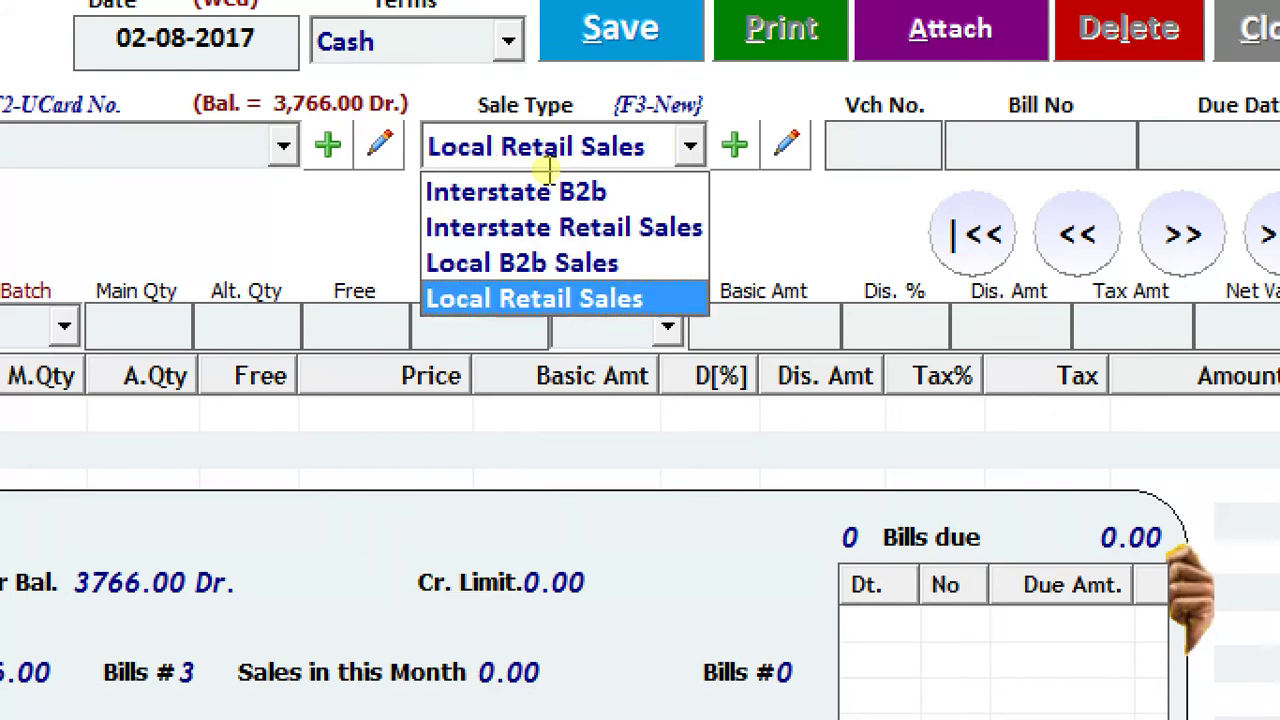
pyautogui.press('Return')
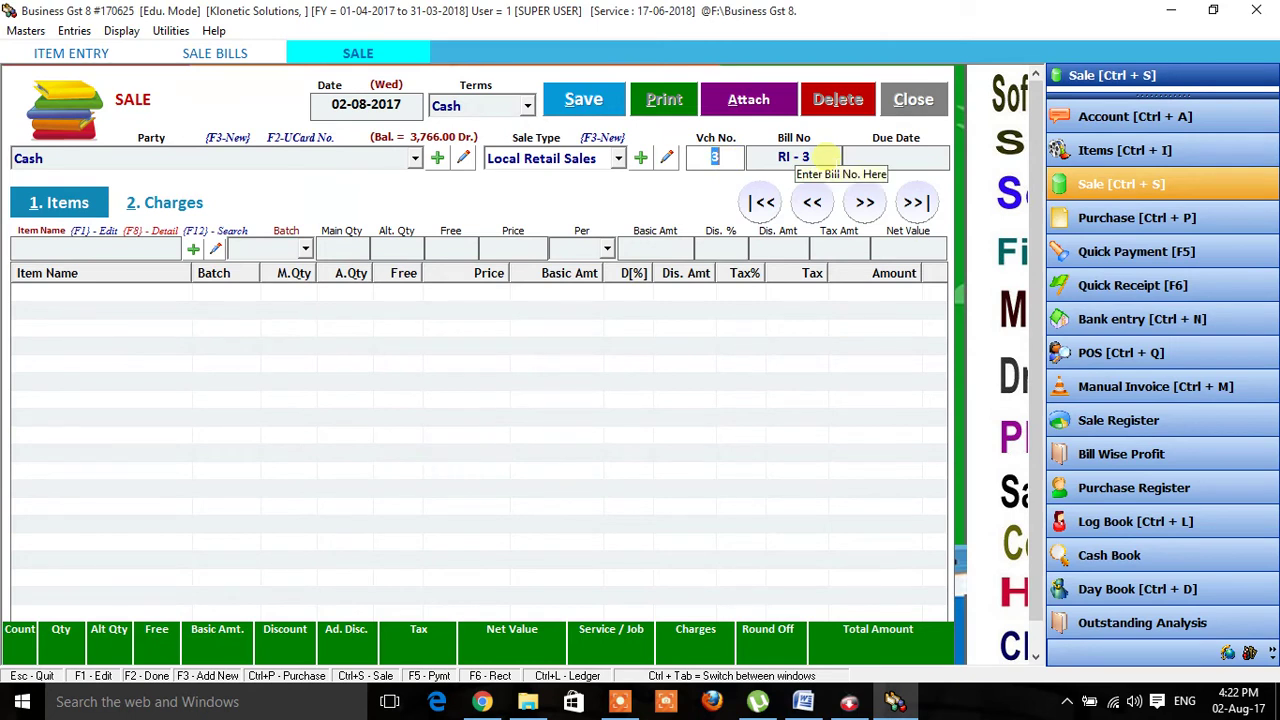
pyautogui.press('Return')
pyautogui.press('Return')
pyautogui.press('Return')
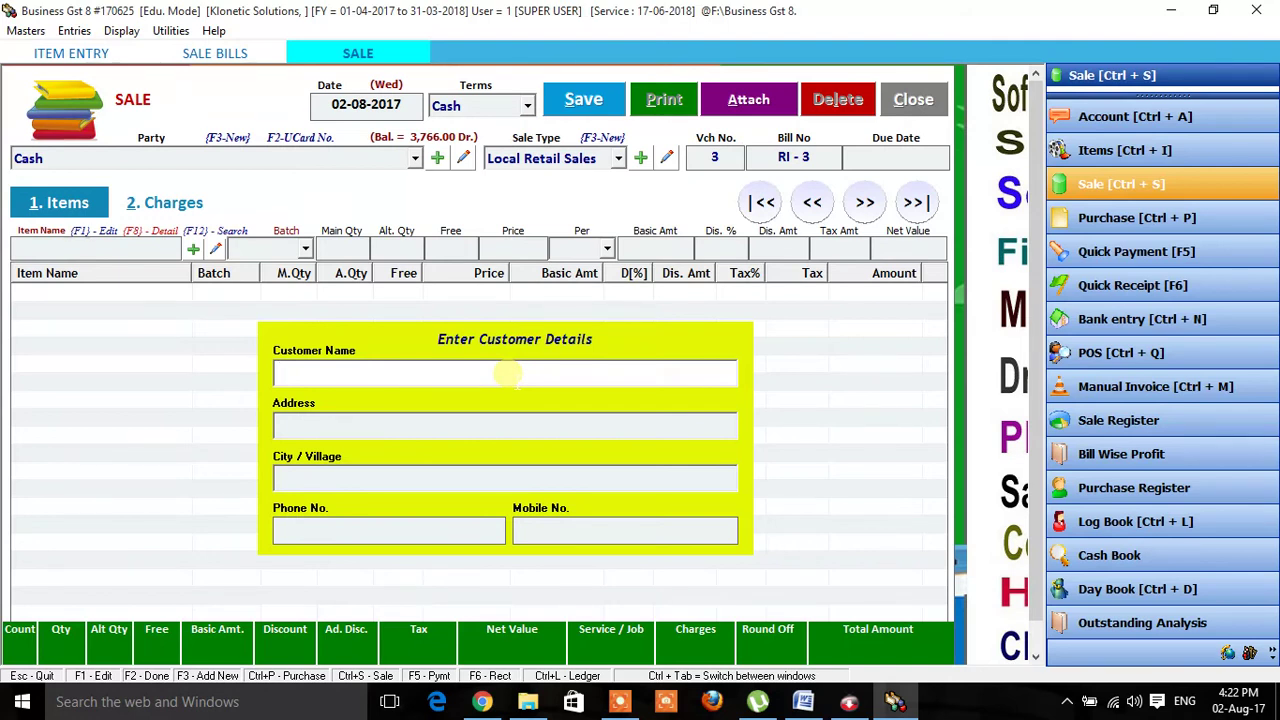
# Leave all the customer details blank and proceed to the bill's item entry.
pyautogui.press('Tab')
pyautogui.press('Tab')
pyautogui.press('Tab')
pyautogui.press('Tab')
pyautogui.press('Tab')
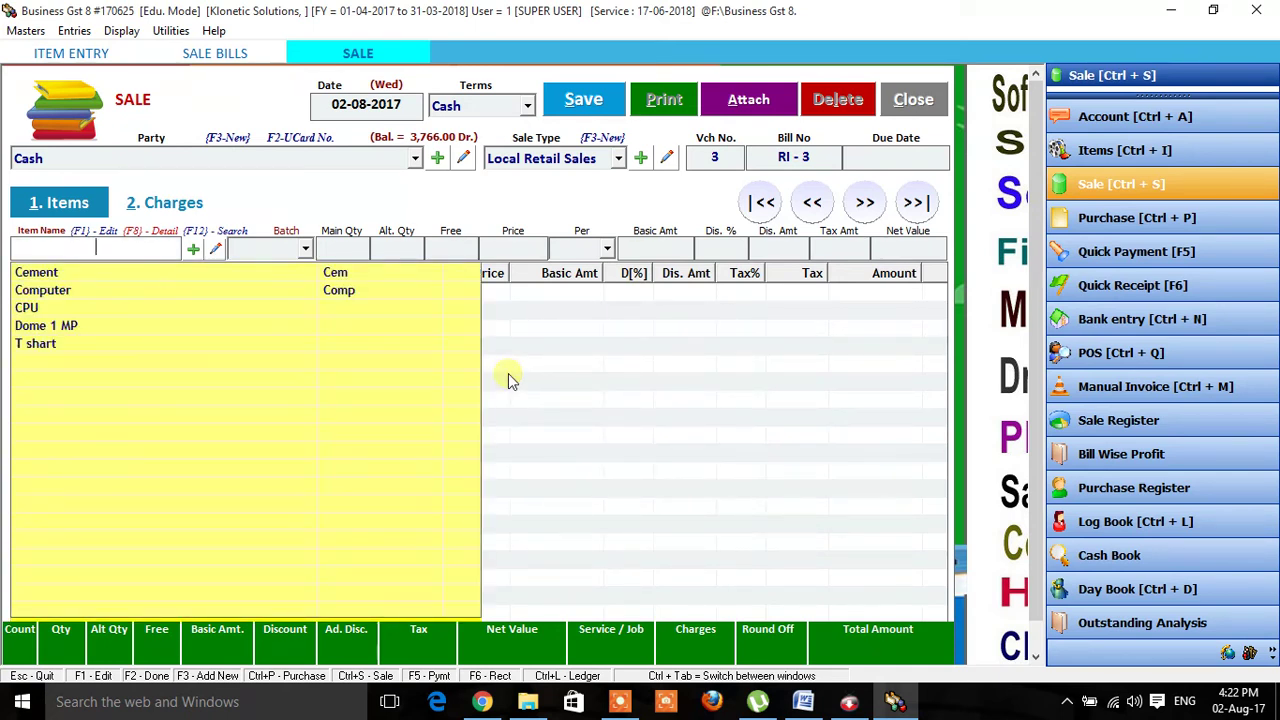
# Choose CPU as the item to sell and set its main quantity to 2 pieces.
pyautogui.click(40, 312)
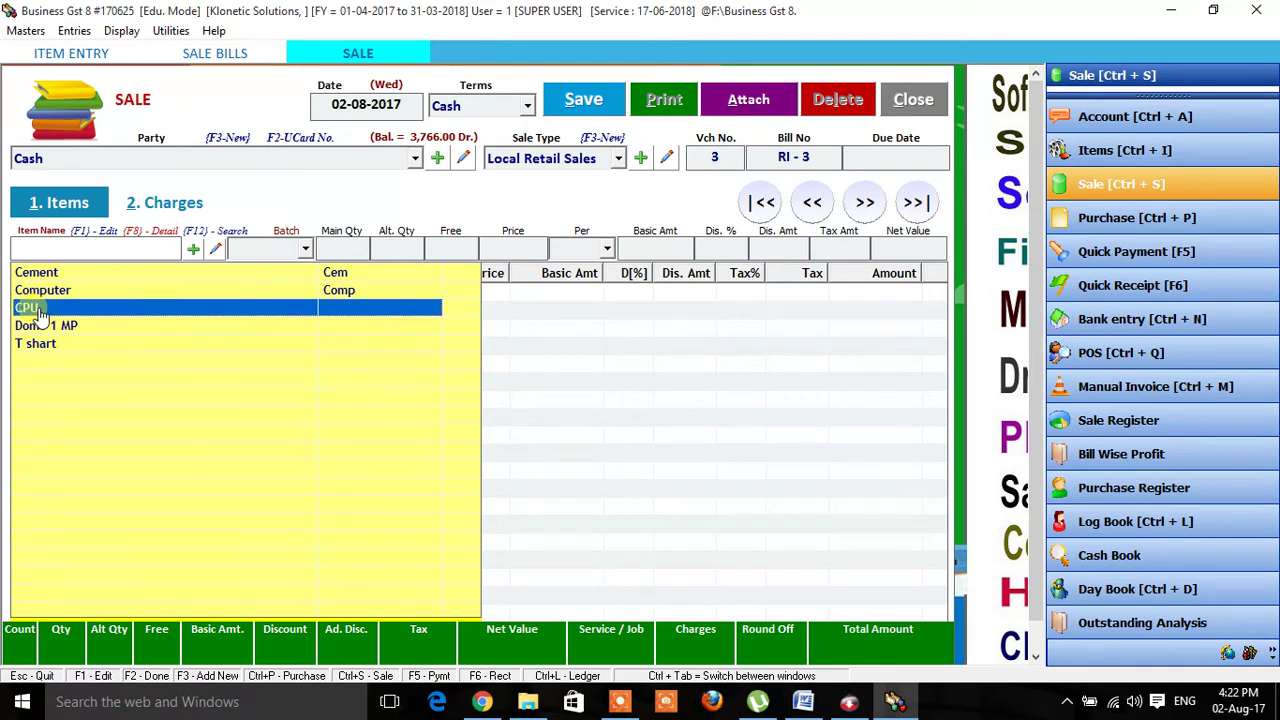
pyautogui.click(38, 312)
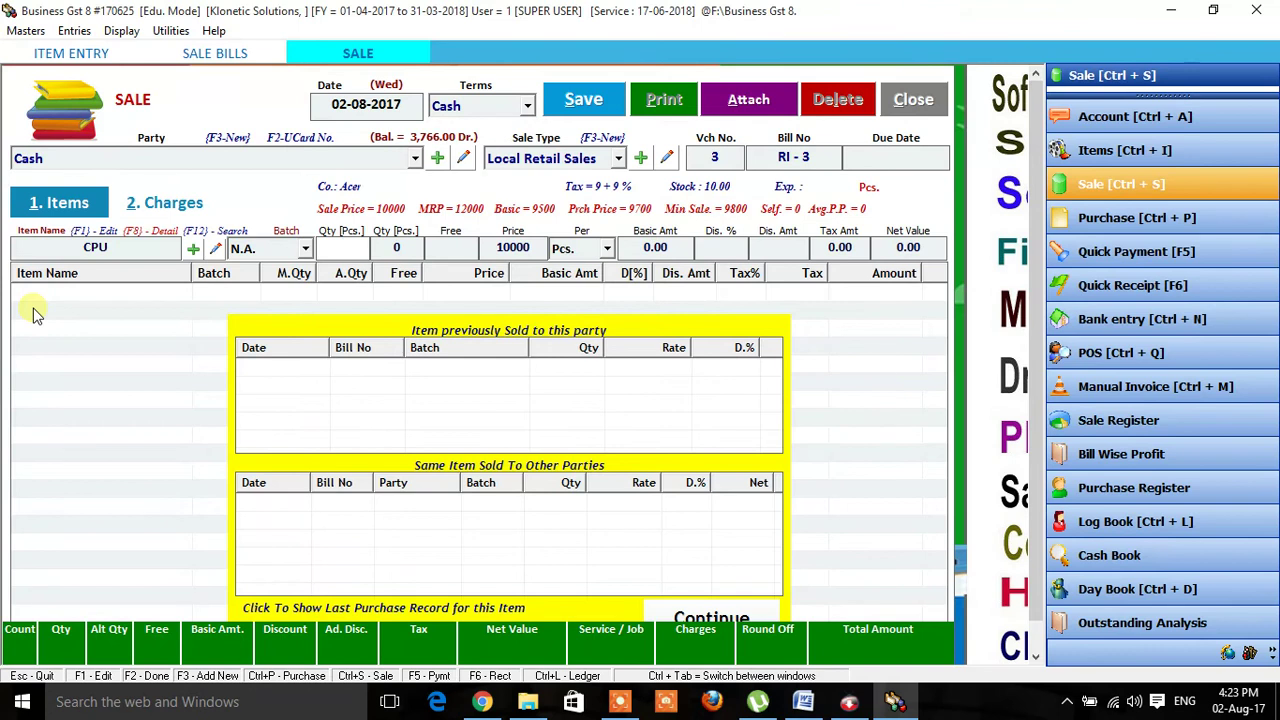
pyautogui.click(352, 250)
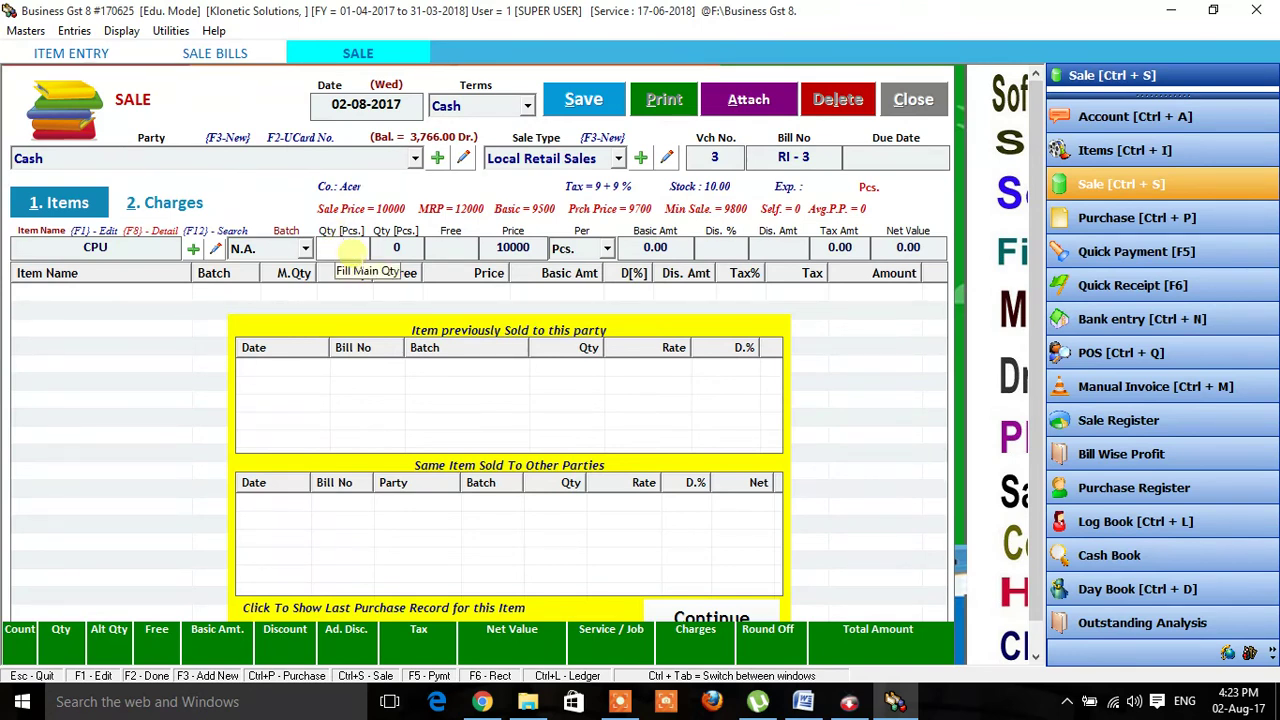
pyautogui.write('2')
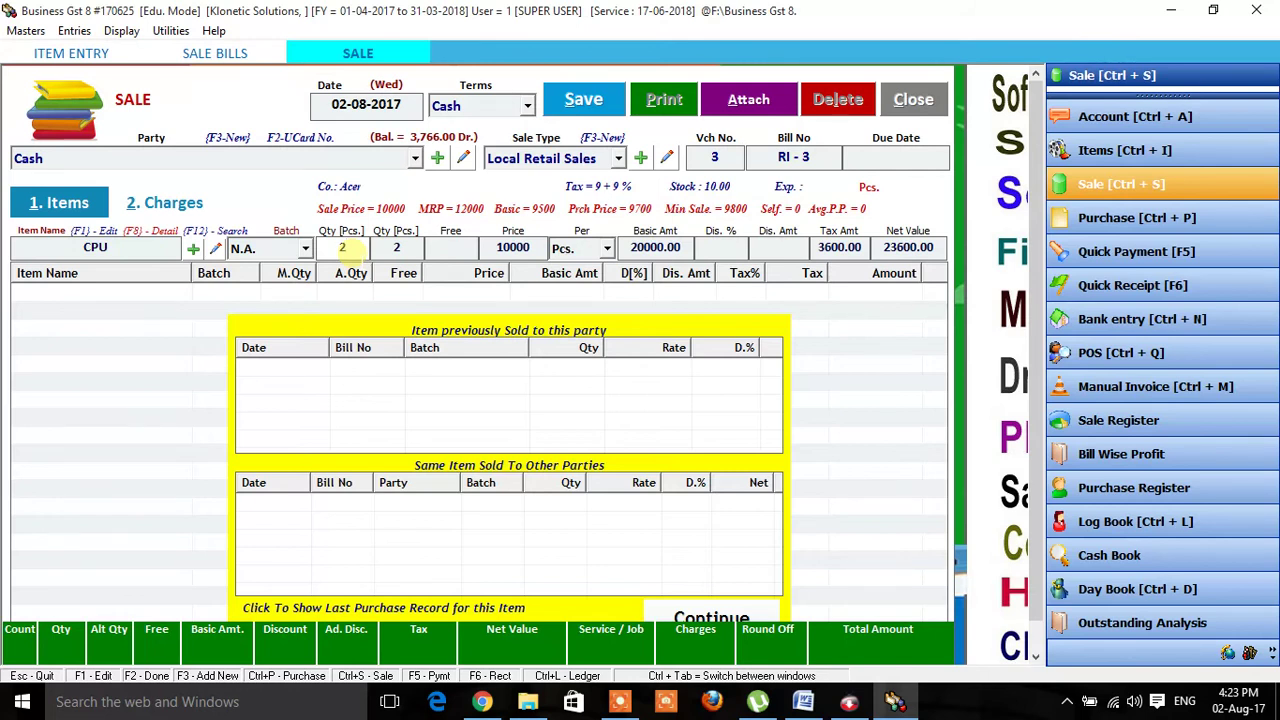
# Leave the free quantity blank and apply 10000 as the CPU's net price inclusive of tax.
pyautogui.press('Return')
pyautogui.press('Return')
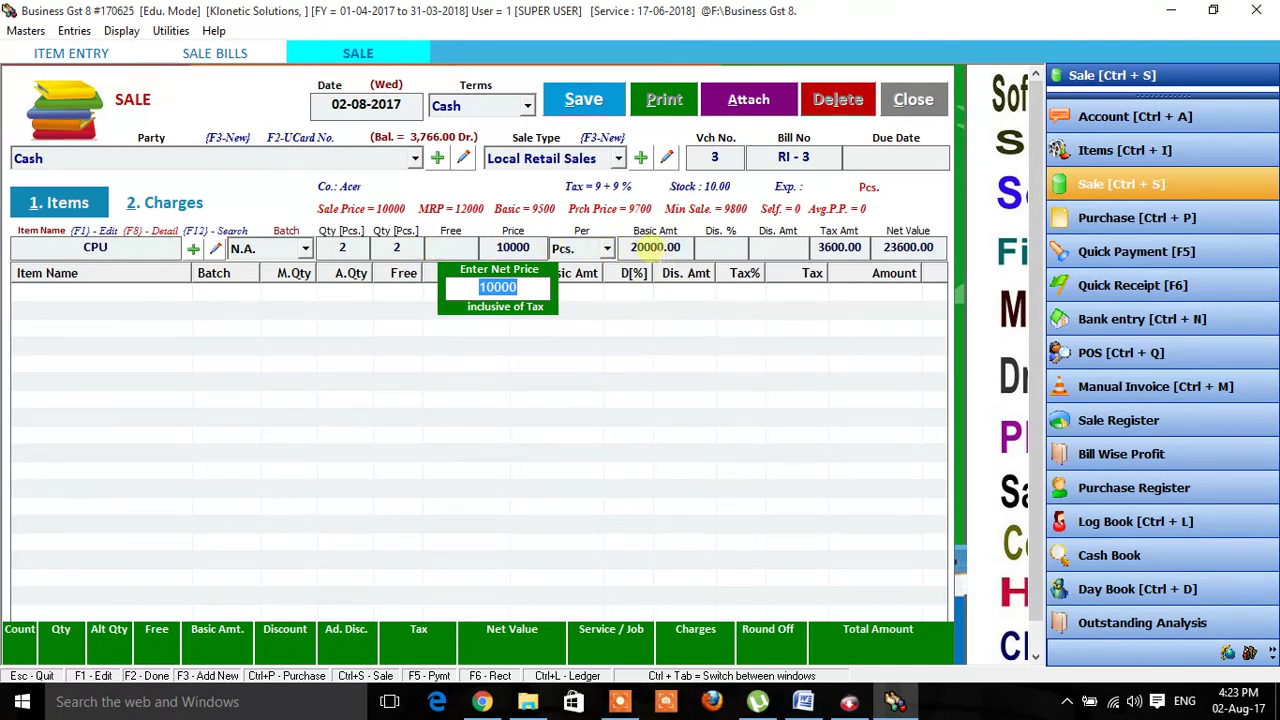
pyautogui.press('Escape')
pyautogui.press('Return')
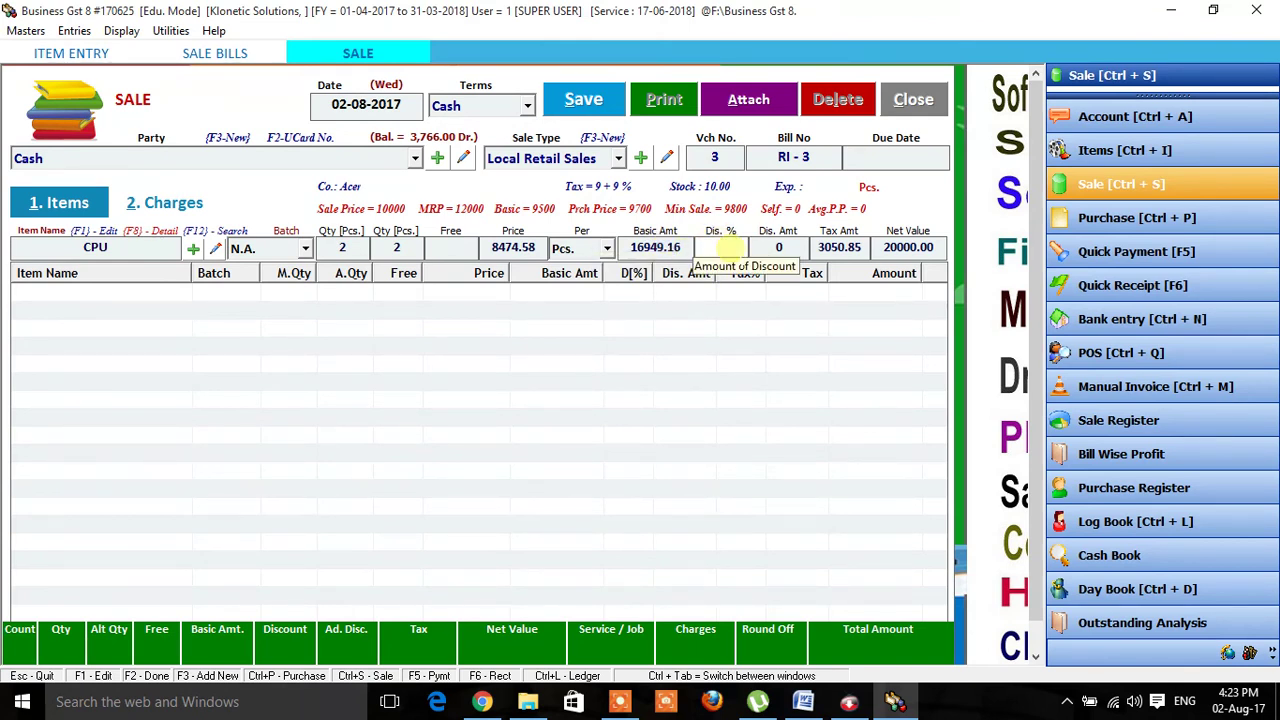
# Try a 5% discount on the CPU line and clear it again.
pyautogui.write('5')
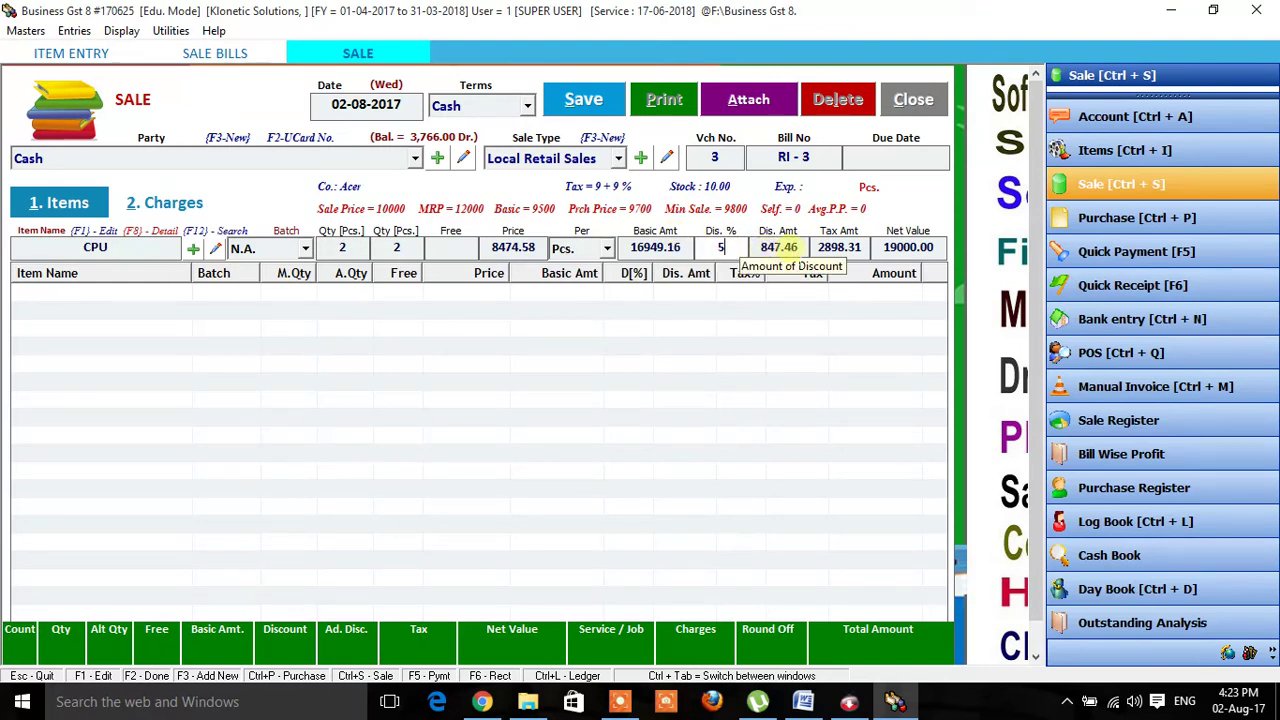
pyautogui.press('BackSpace')
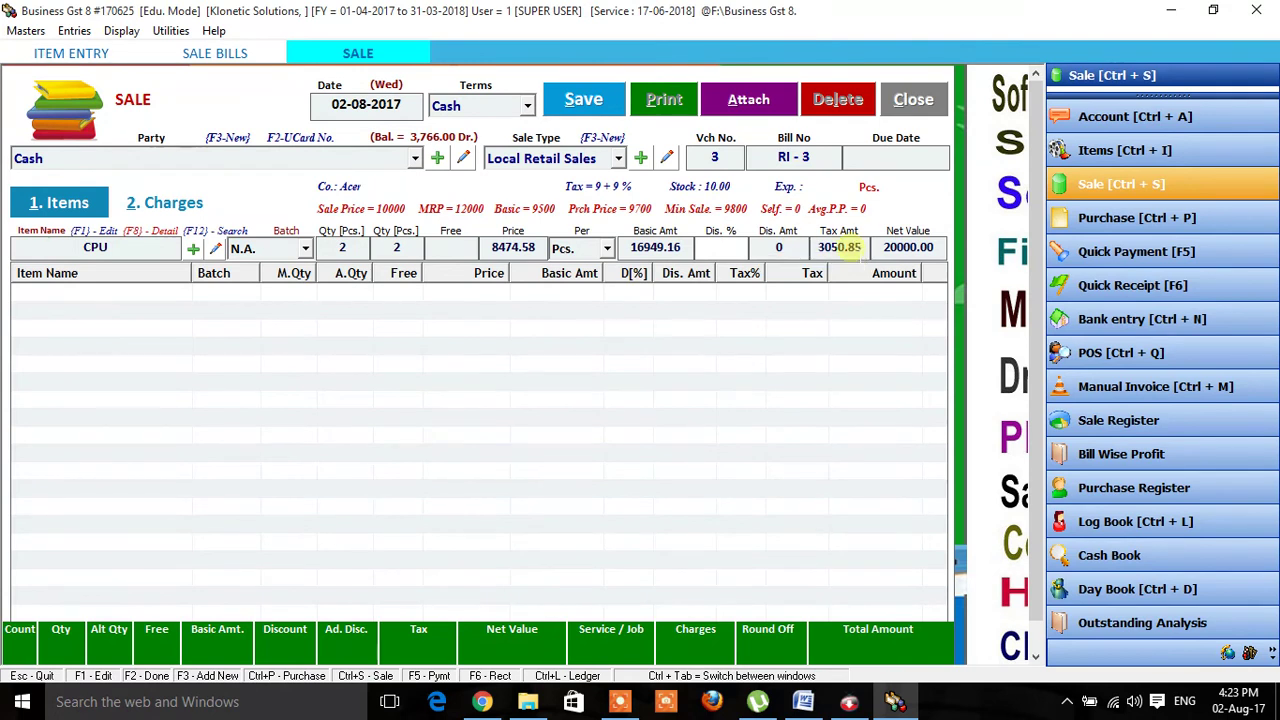